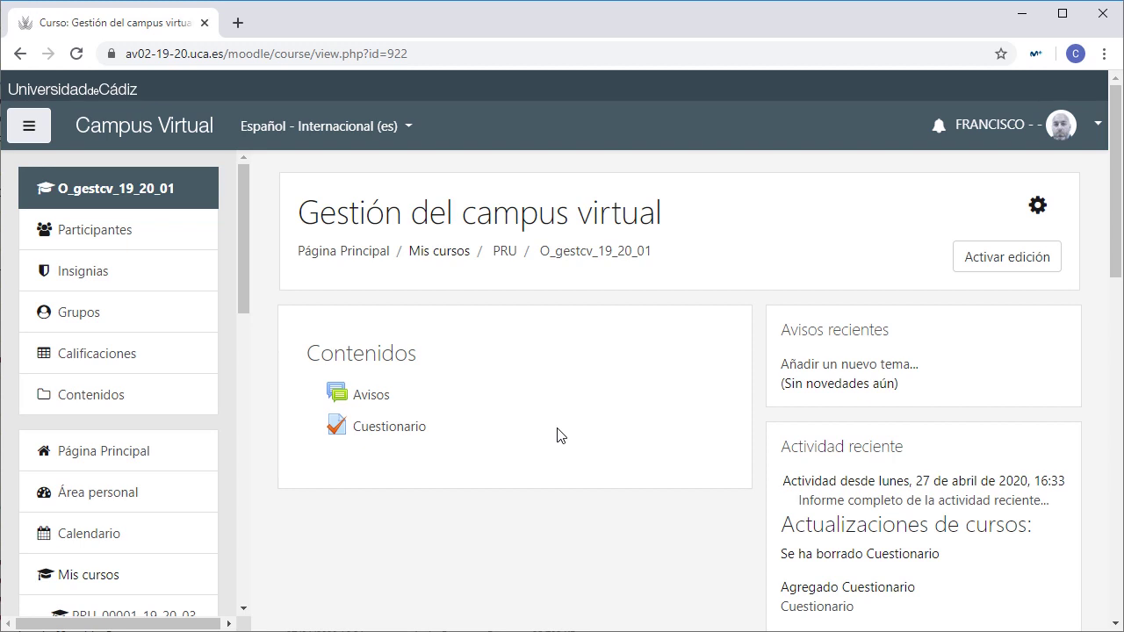
Turn on course editing and hide the Cuestionario activity from students.
click(979, 260)
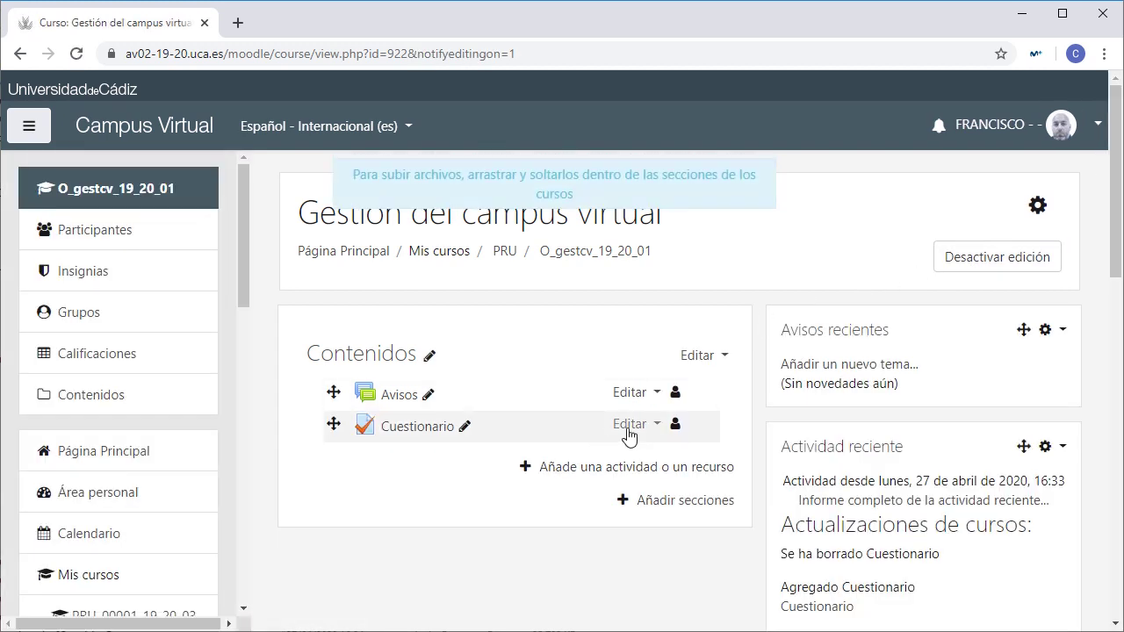
click(628, 424)
click(562, 460)
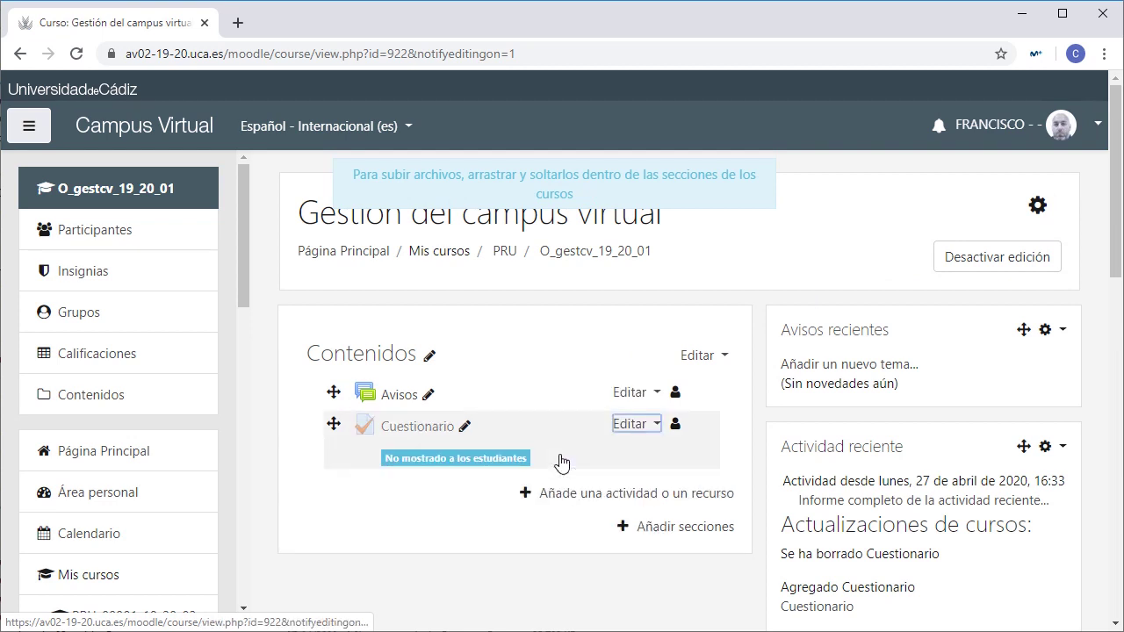
click(629, 425)
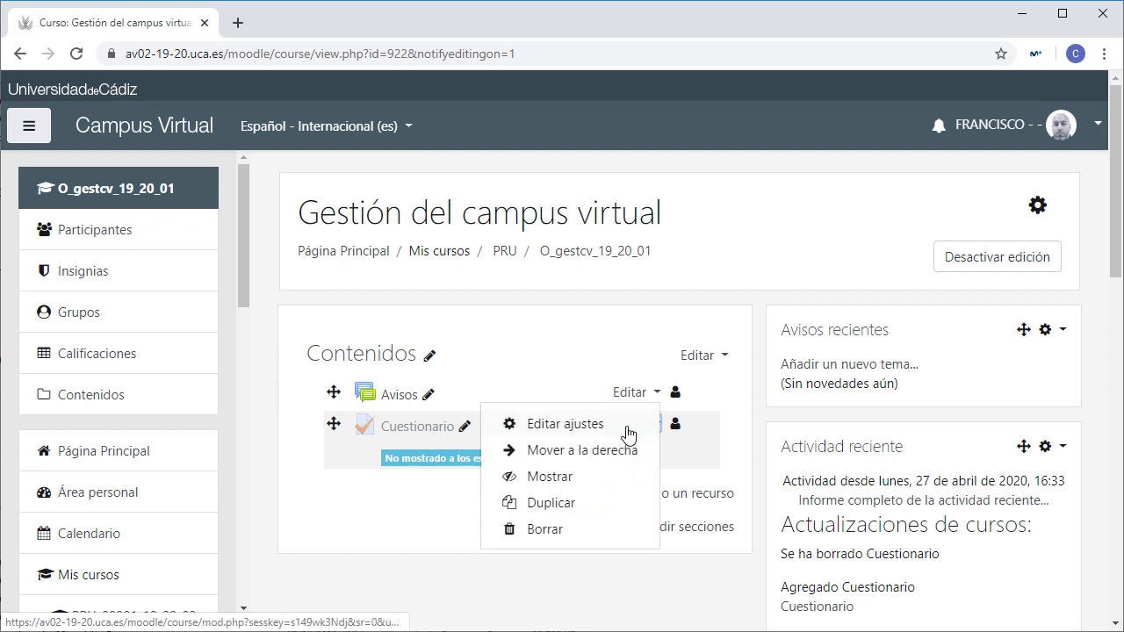
click(444, 509)
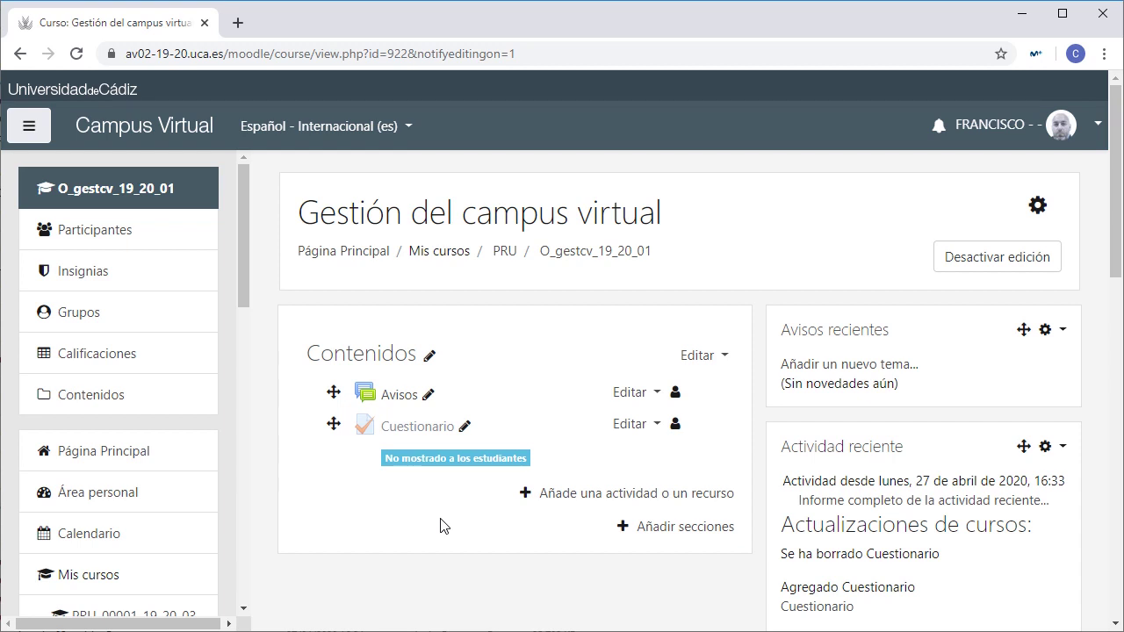
Open the Cuestionario activity and go to its question editing page.
click(420, 429)
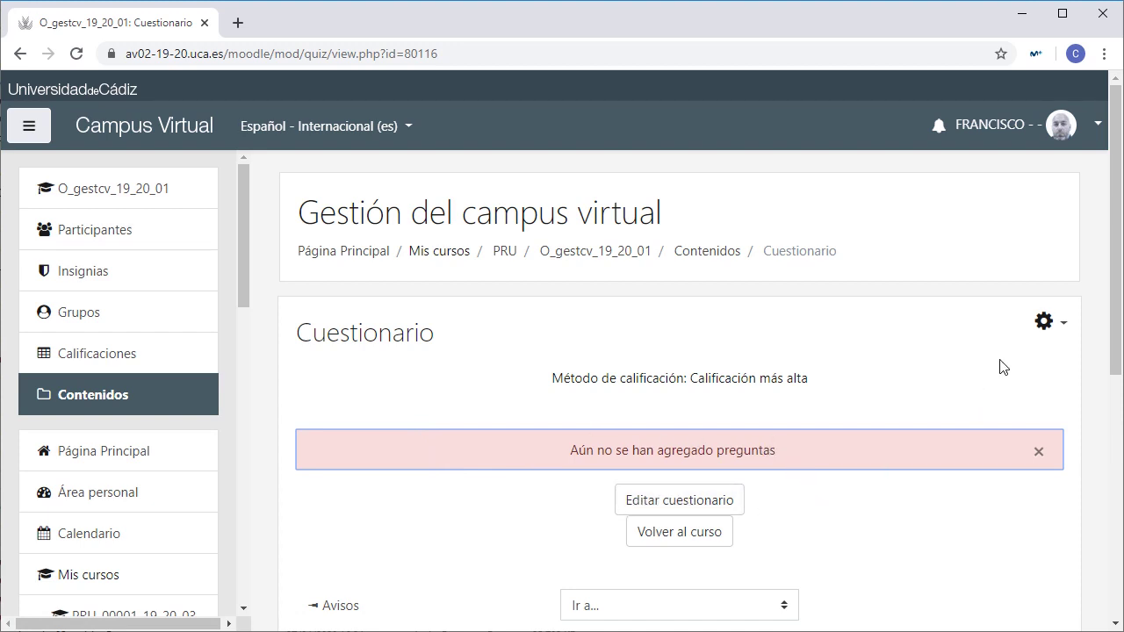
click(1044, 324)
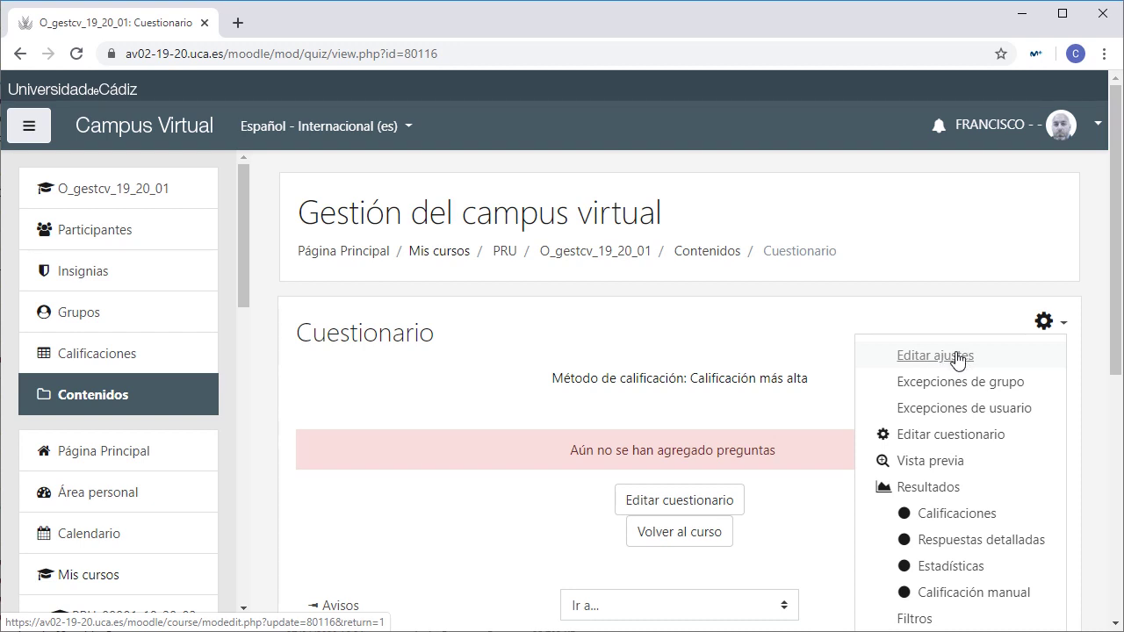
click(680, 503)
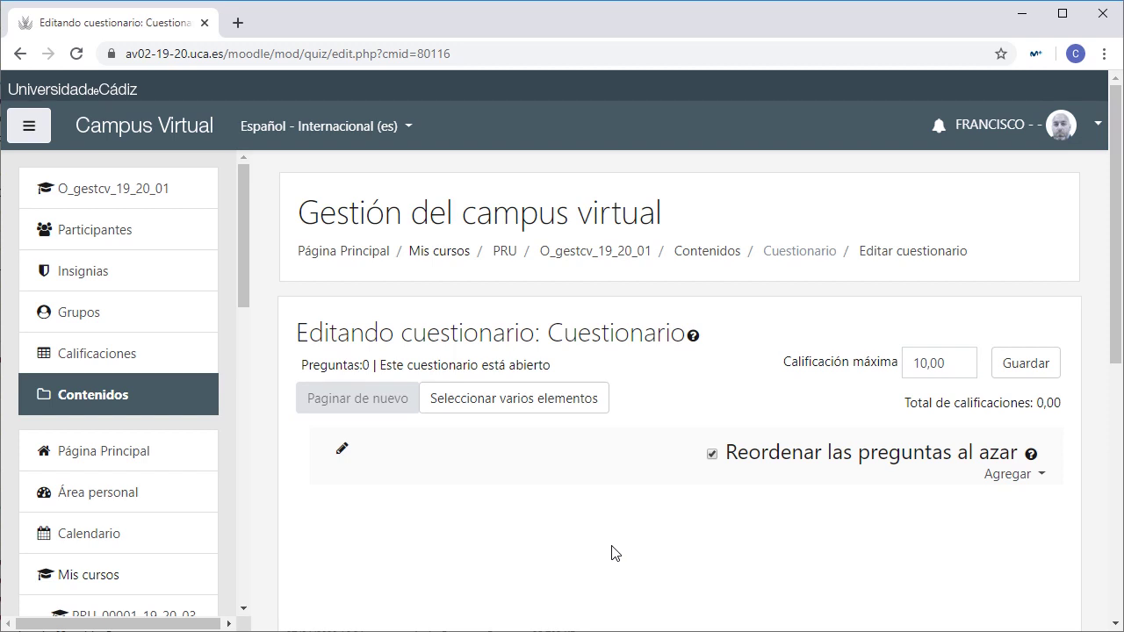
Examine the question types available for creating a new quiz question.
click(997, 483)
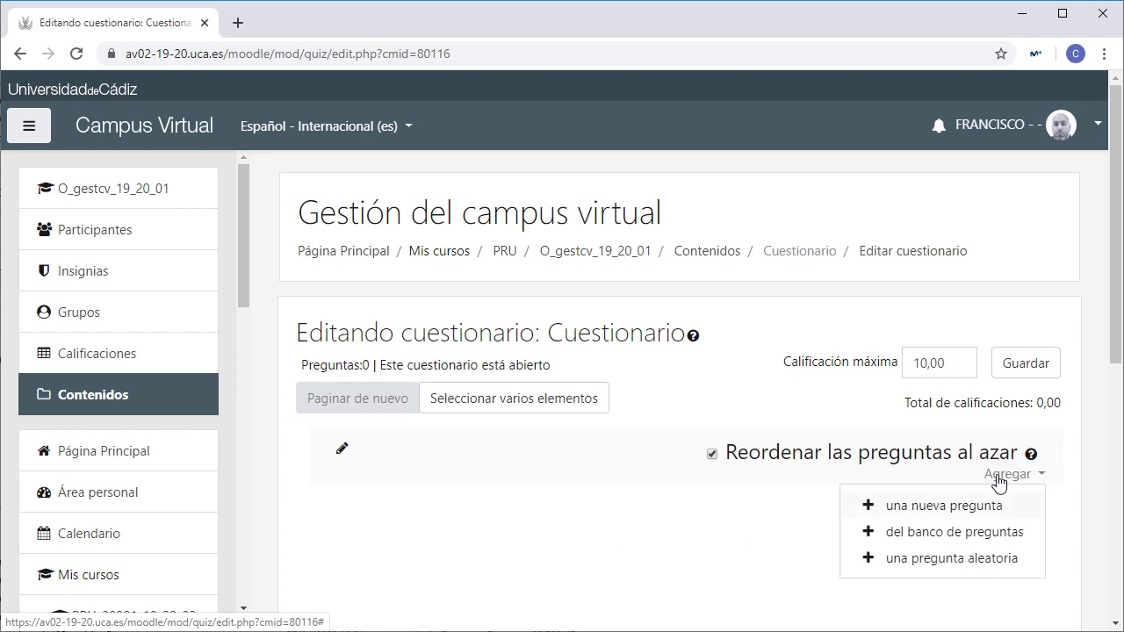
click(956, 513)
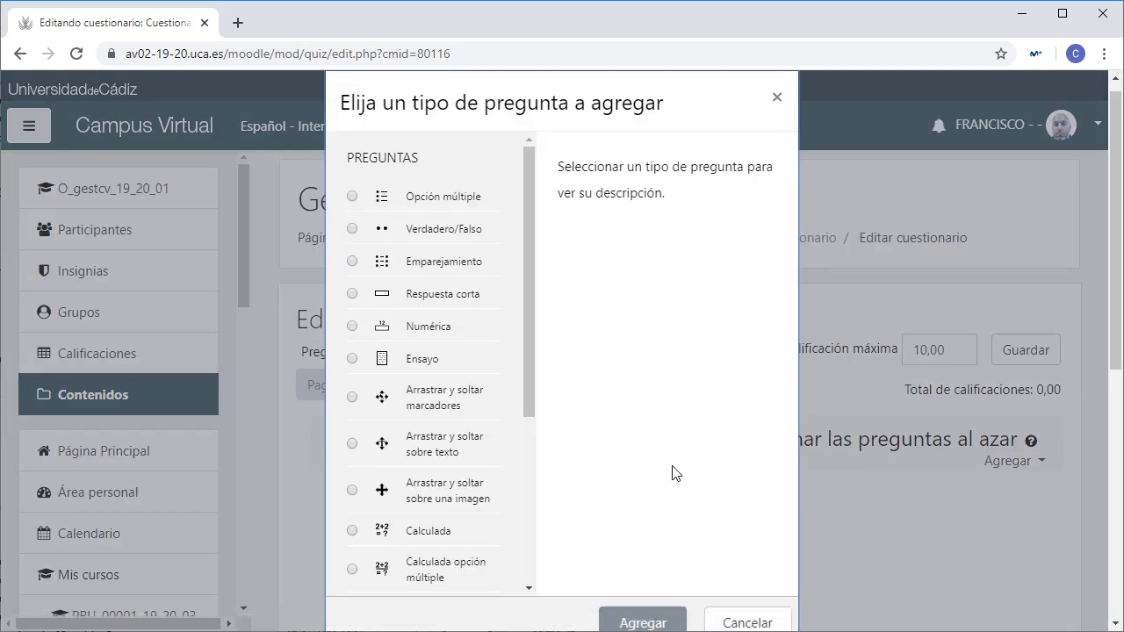
drag(528, 335, 527, 500)
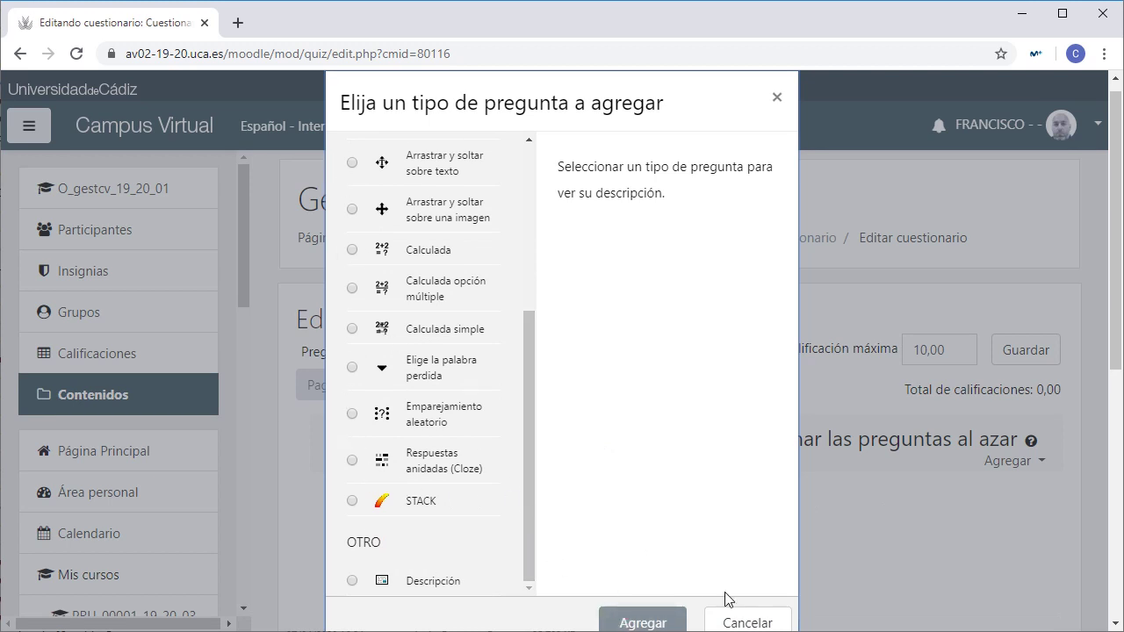
click(744, 623)
Add Tipos de palabras, Explicación fotosíntesis and Explicación fotosíntesis (copia) to the quiz from the question bank's Ciencias naturales category.
click(992, 463)
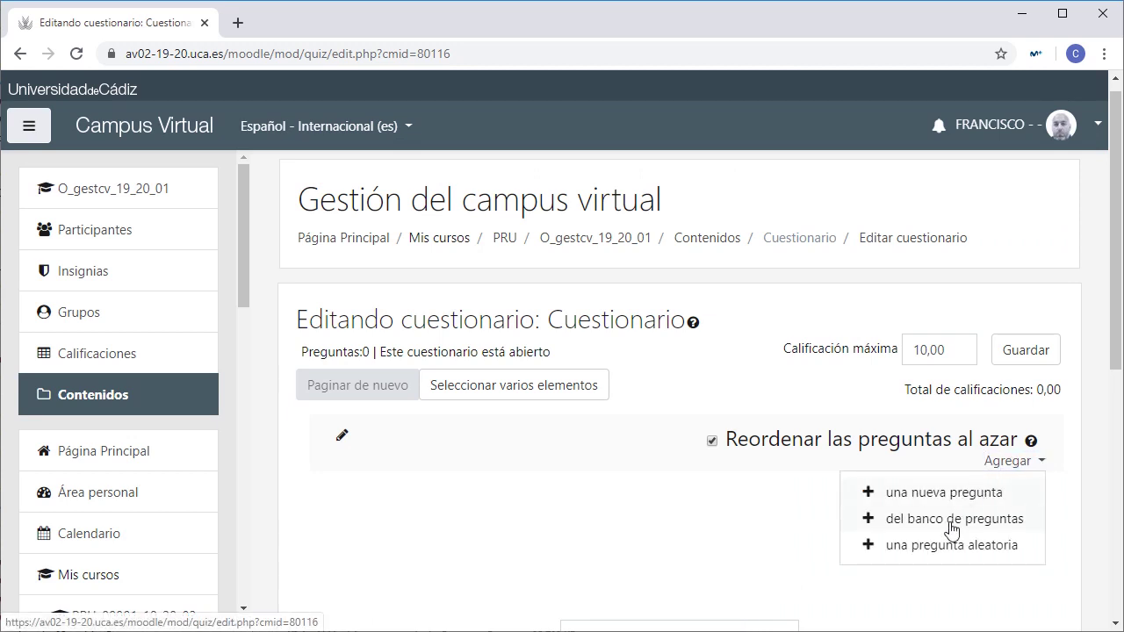
click(951, 519)
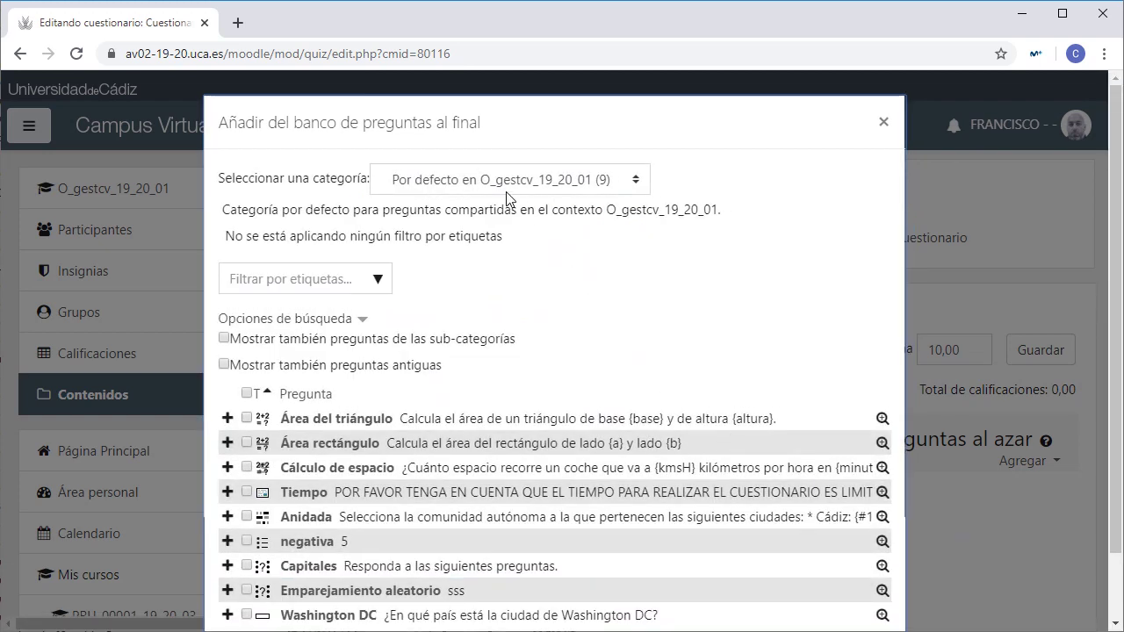
scroll(435, 462, down, 1)
scroll(431, 459, up, 1)
click(501, 182)
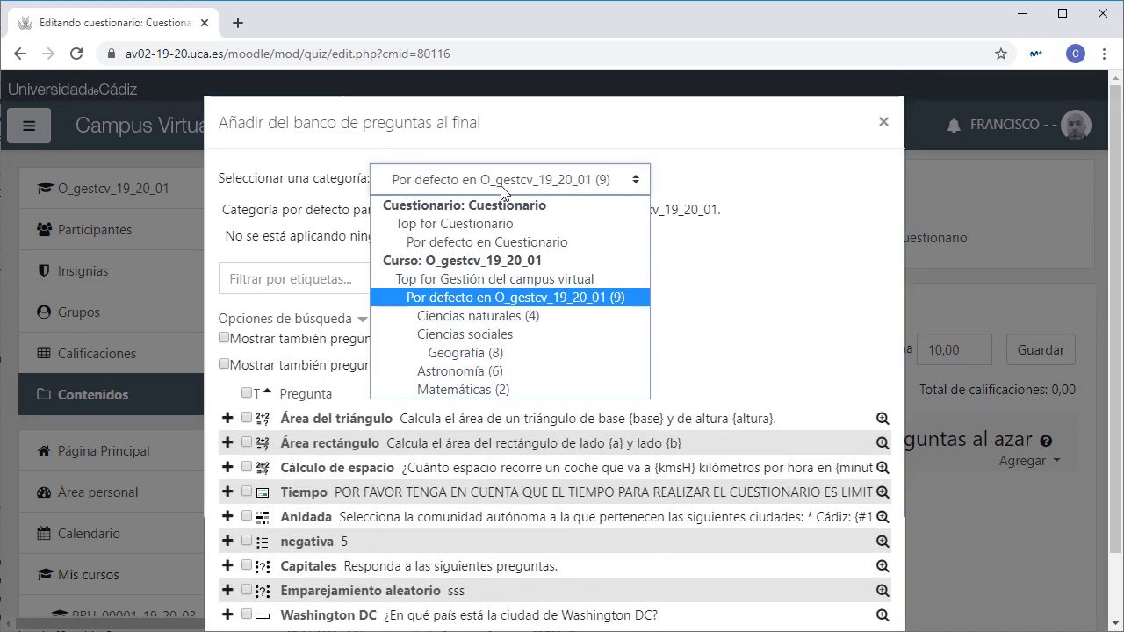
click(502, 318)
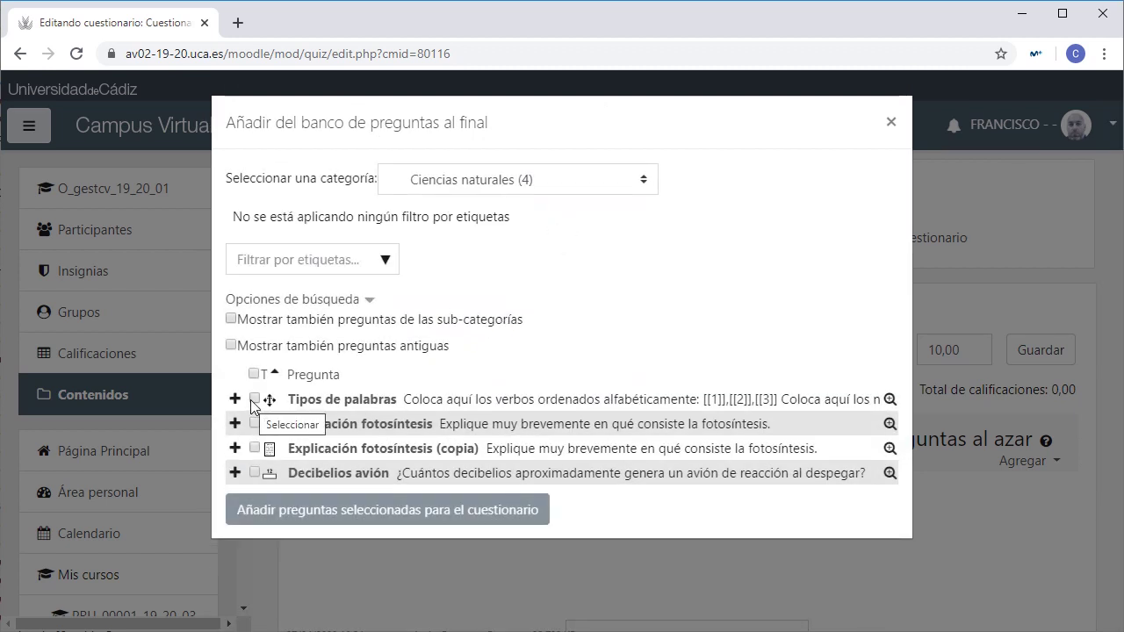
click(254, 400)
click(255, 423)
click(254, 448)
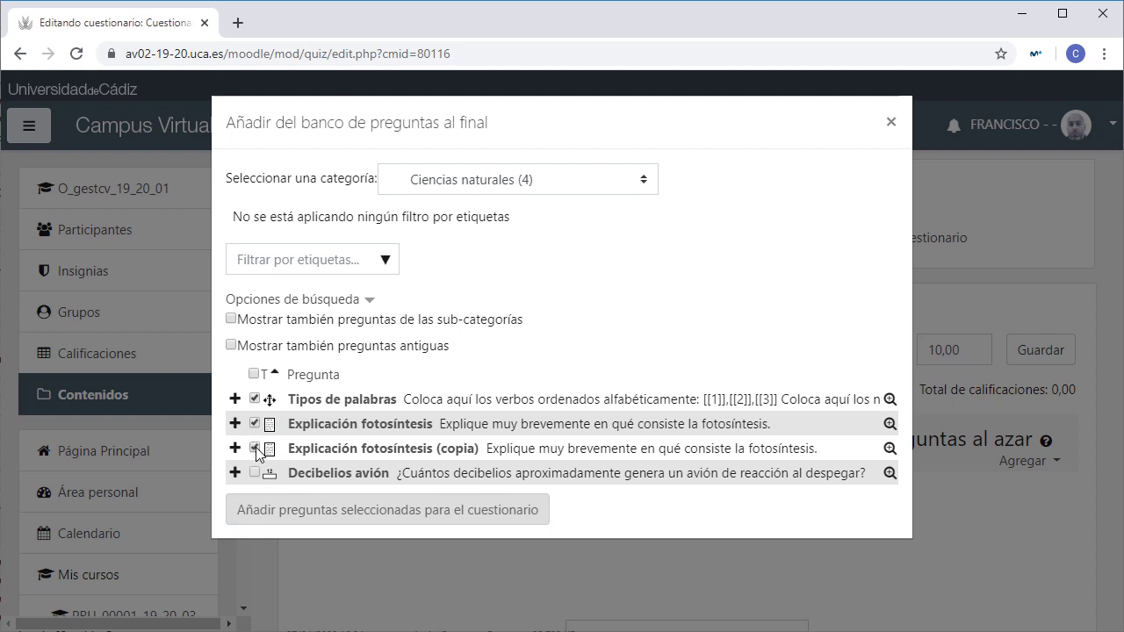
click(402, 510)
Add 3 random questions from the Astronomía category at the end of the quiz.
scroll(402, 519, down, 1)
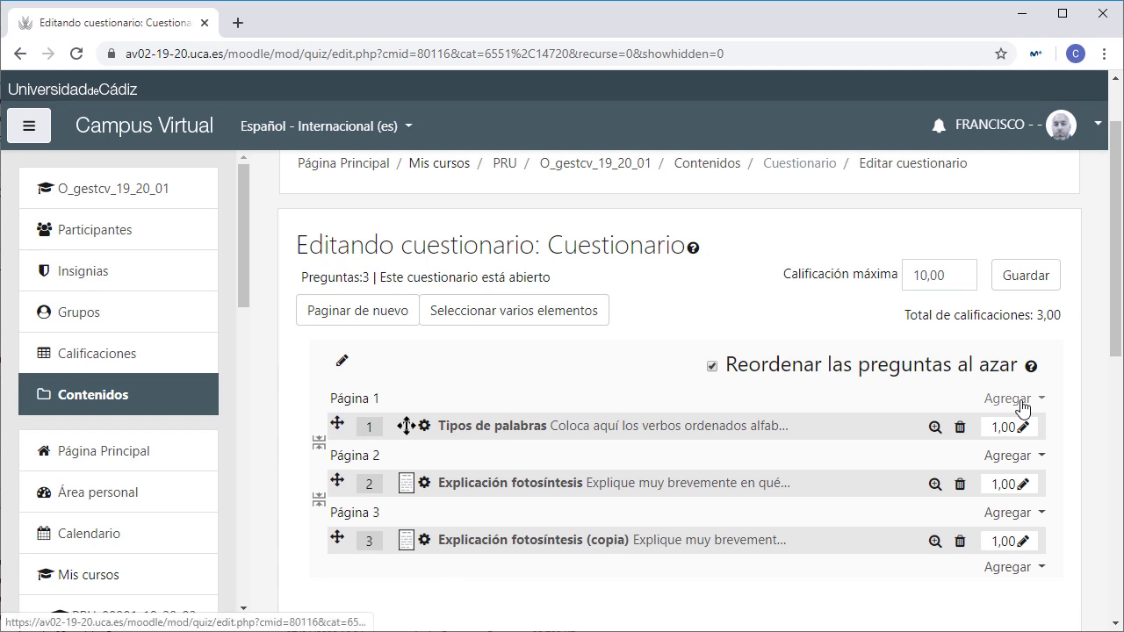
click(1004, 568)
scroll(931, 580, down, 1)
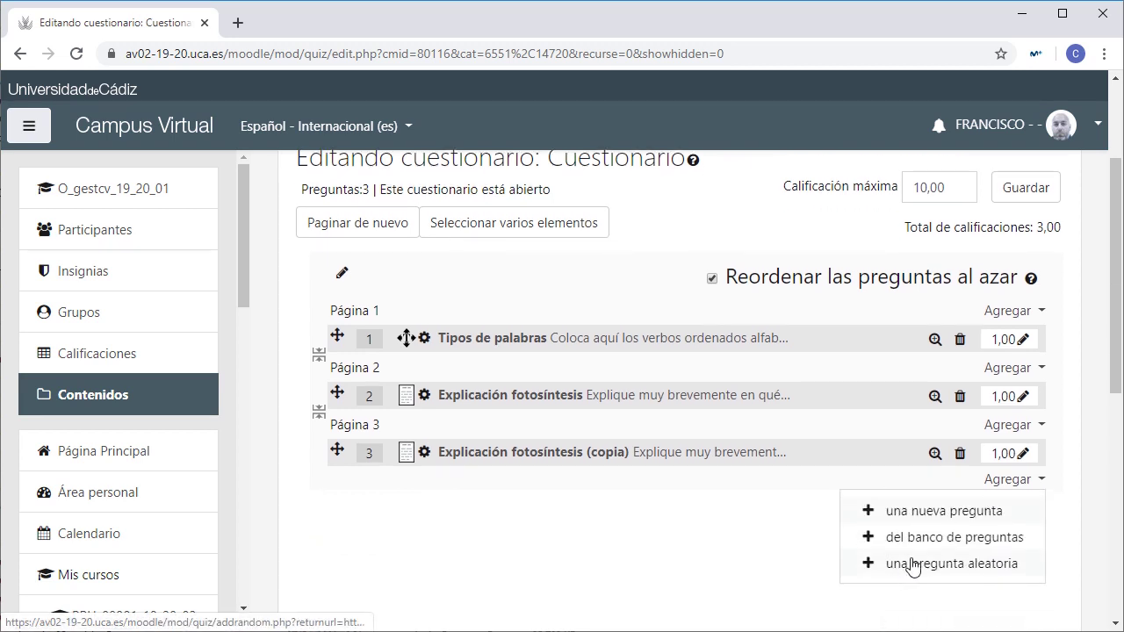
key(Escape)
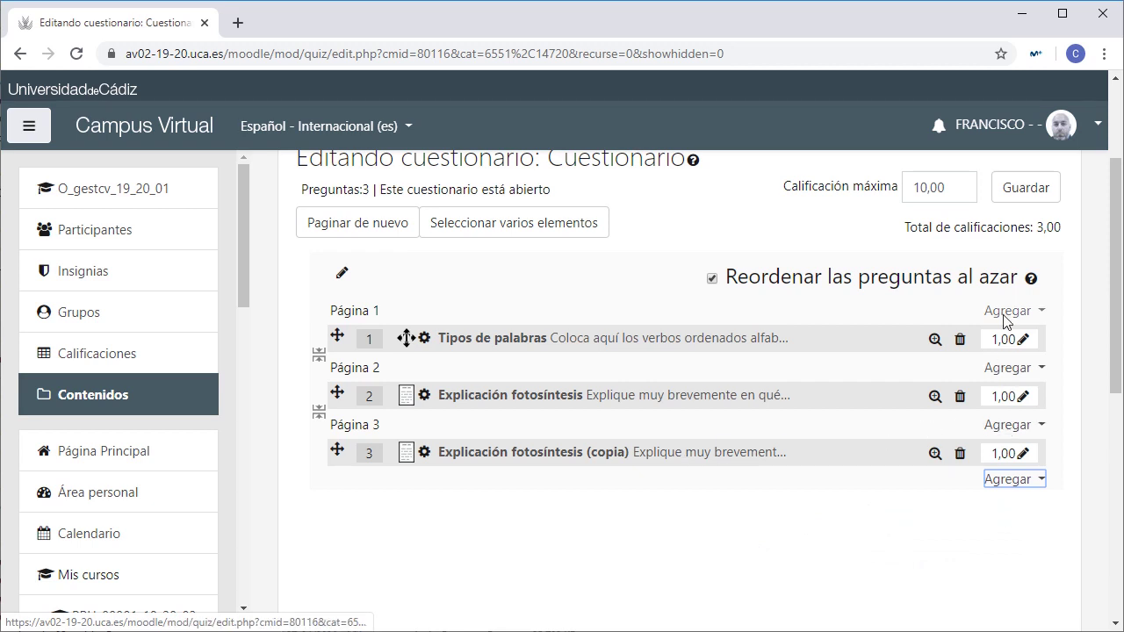
click(1006, 480)
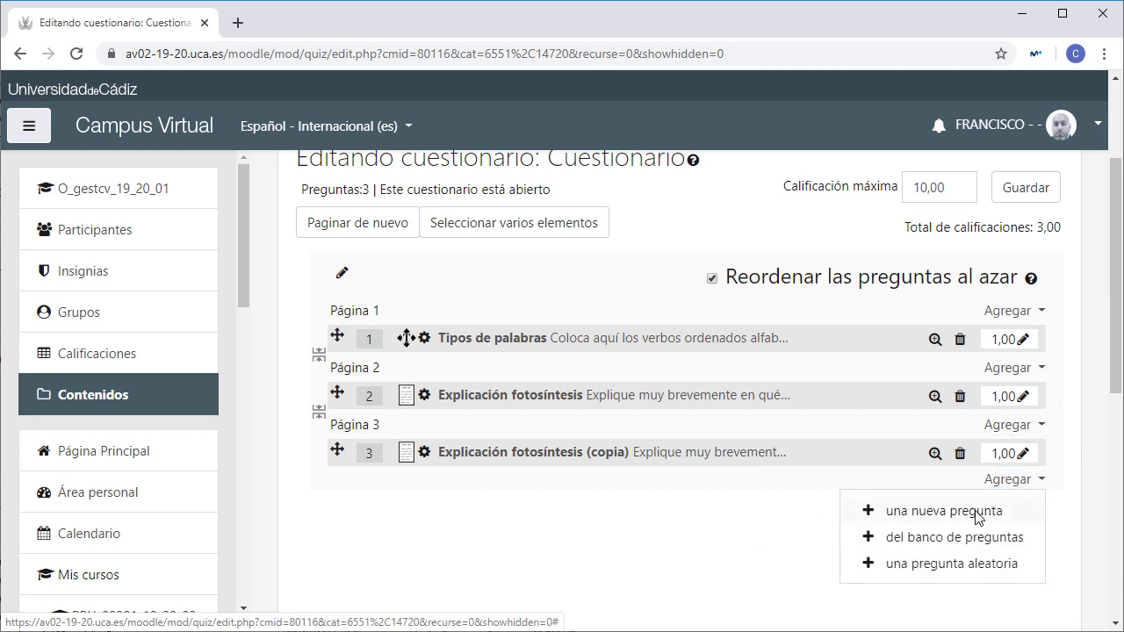
click(956, 567)
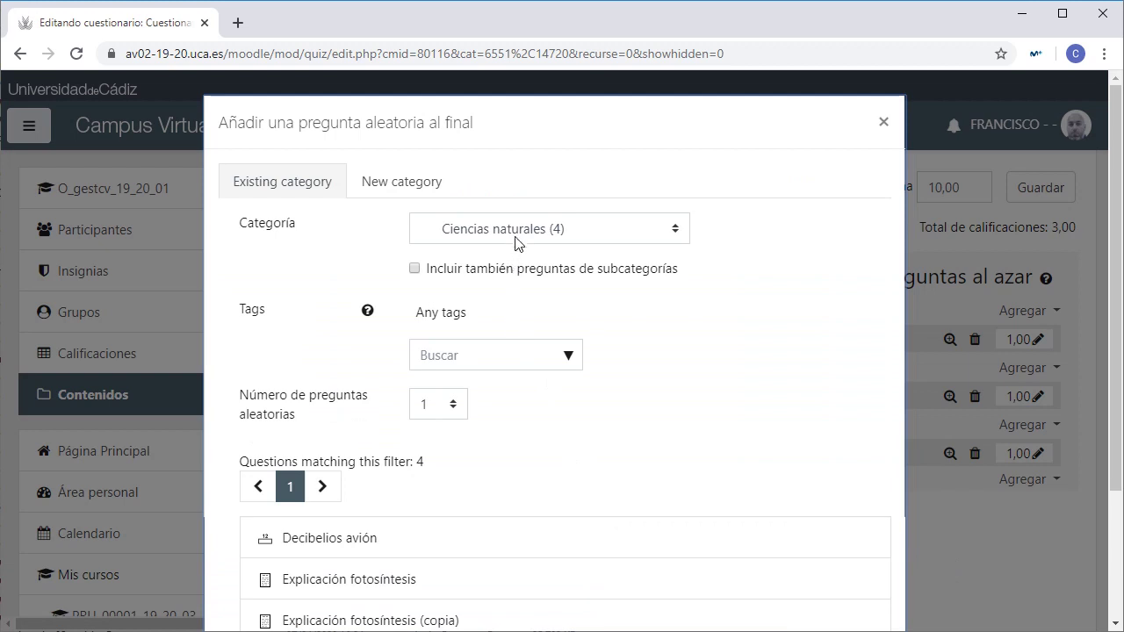
click(516, 233)
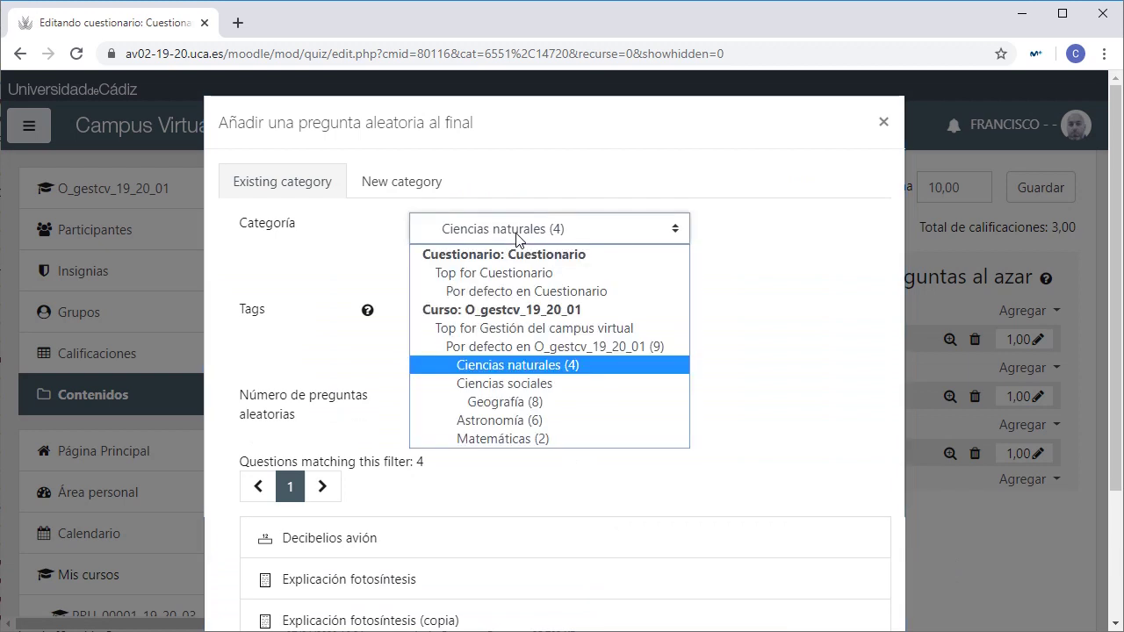
click(530, 419)
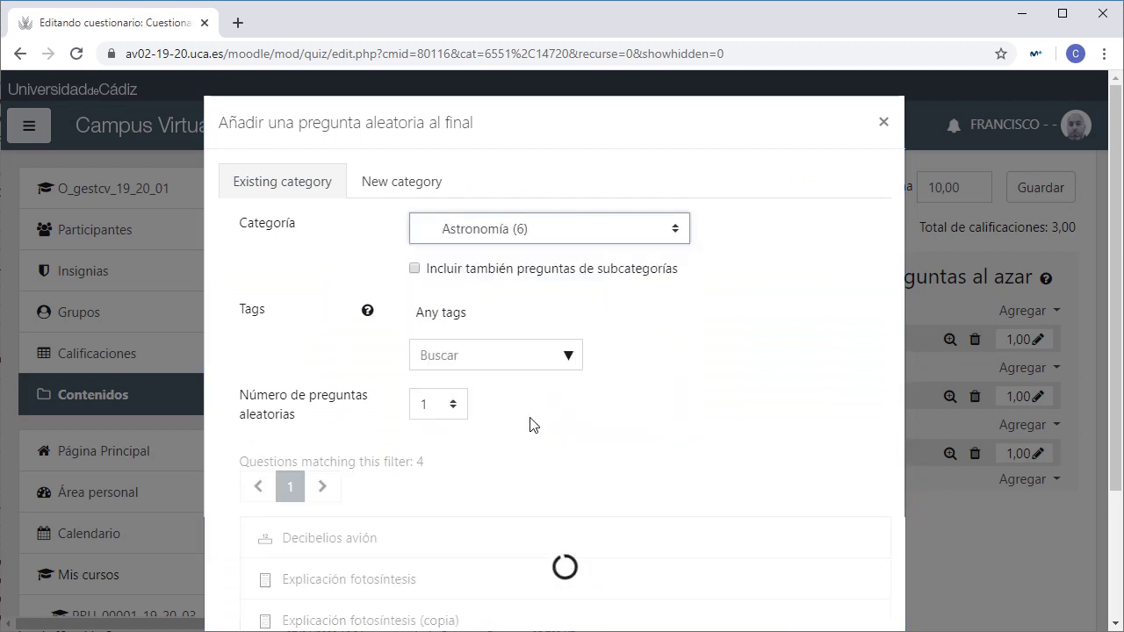
scroll(529, 425, down, 2)
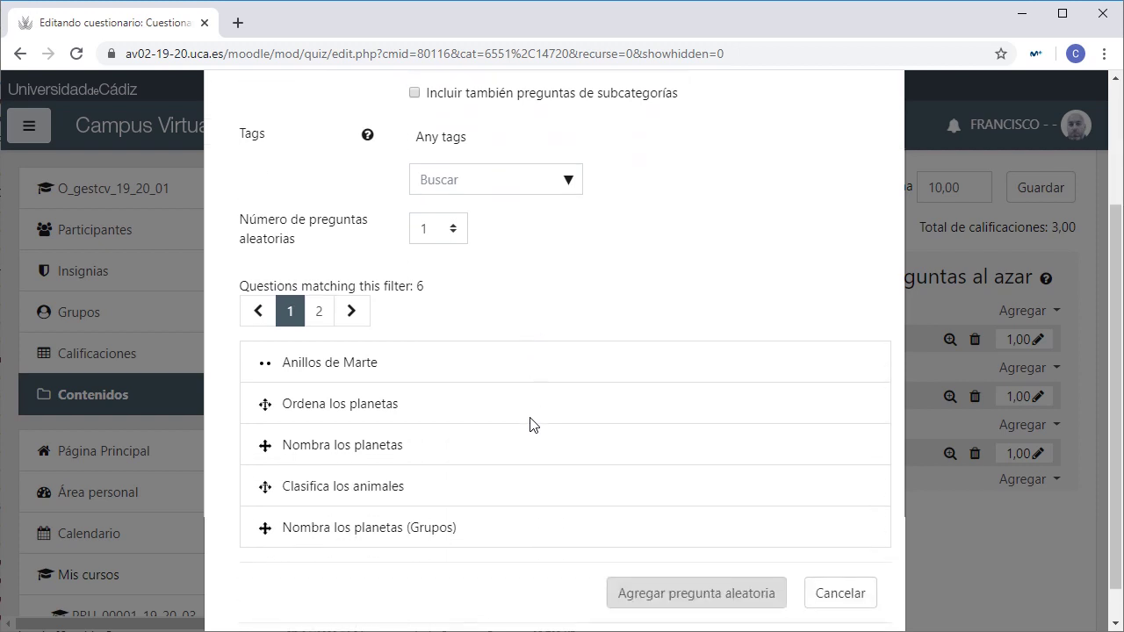
click(452, 228)
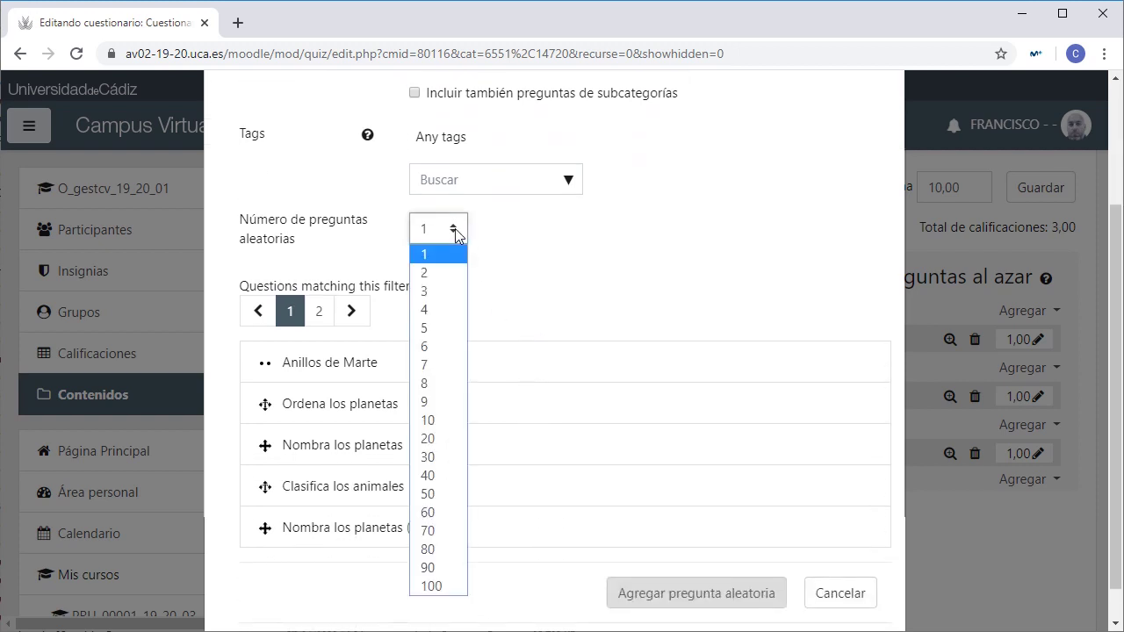
click(440, 291)
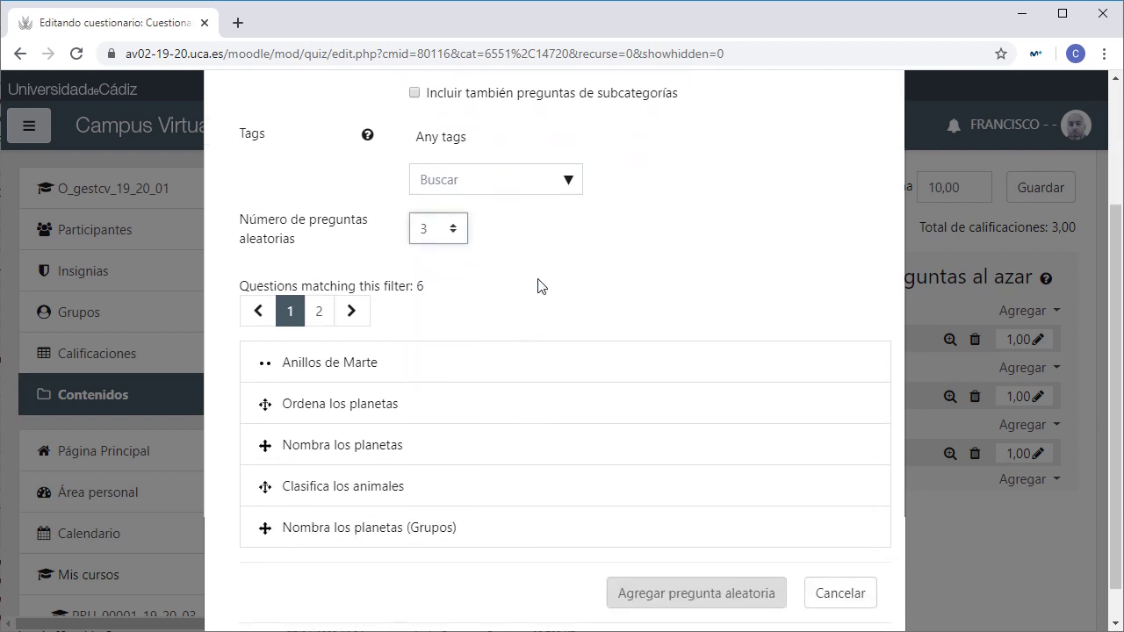
click(694, 593)
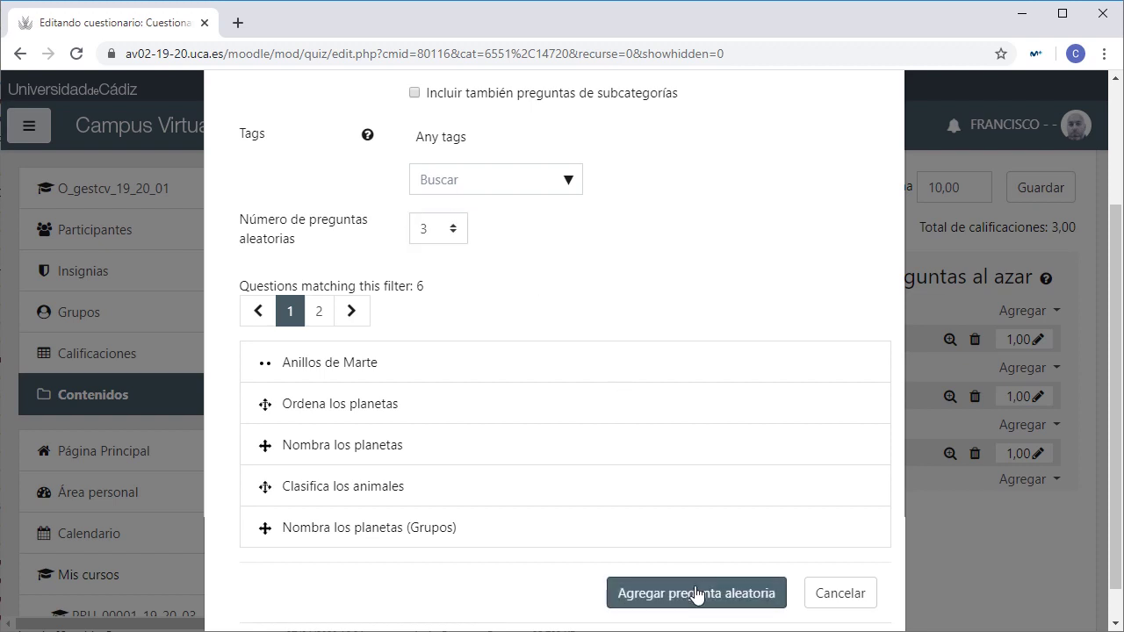
Preview the Tipos de palabras question in its own window and close the preview.
scroll(559, 345, down, 3)
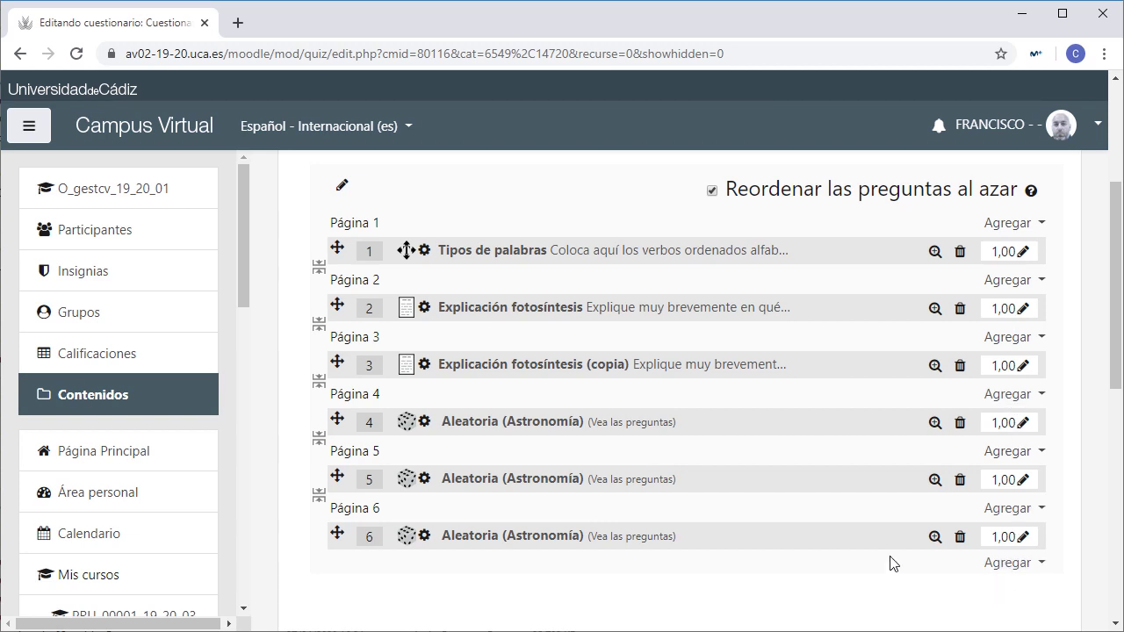
click(997, 222)
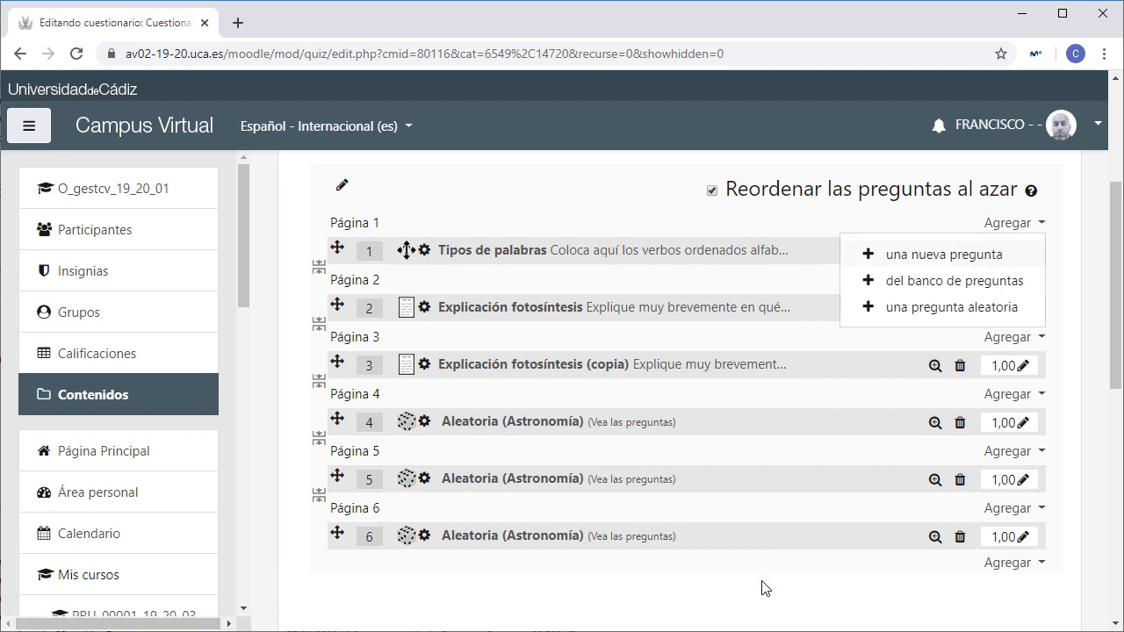
key(Escape)
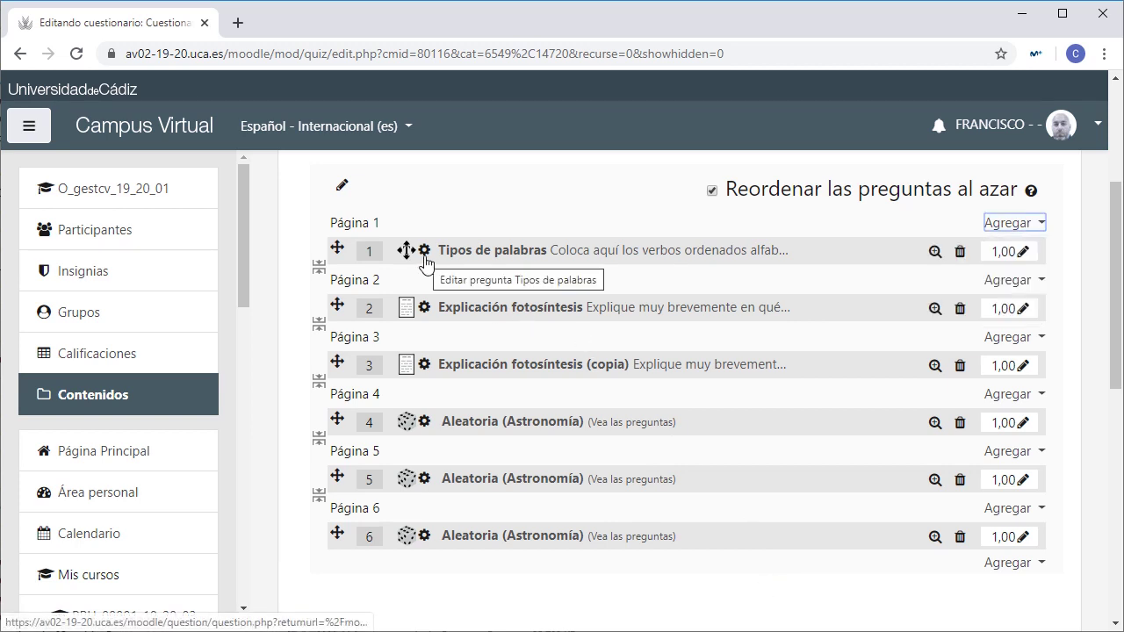
click(934, 253)
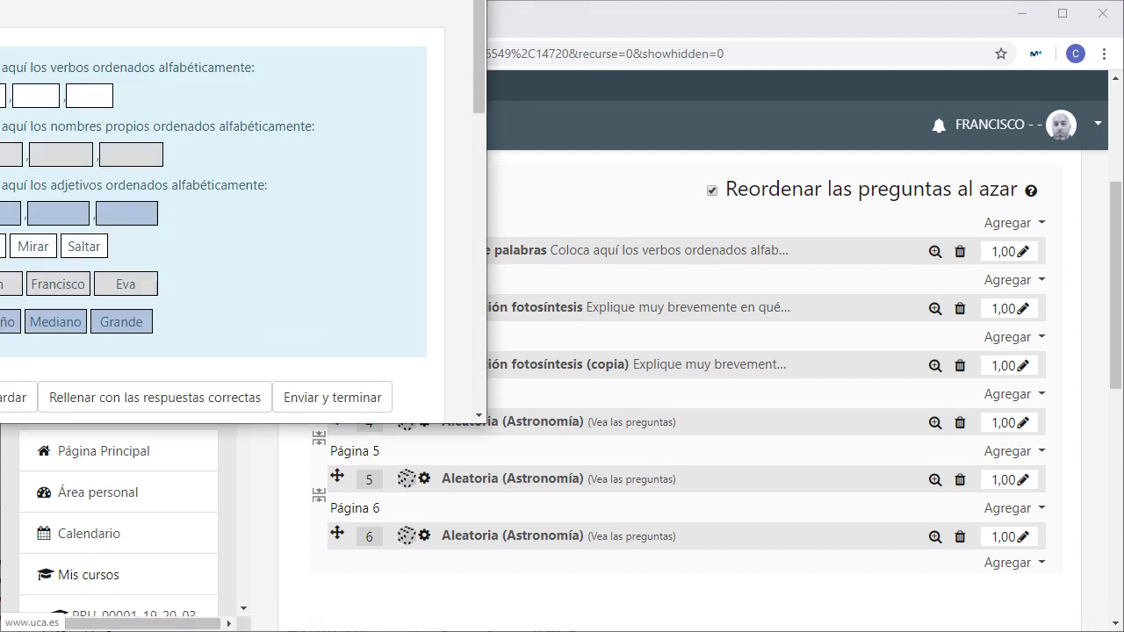
drag(101, 0, 529, 40)
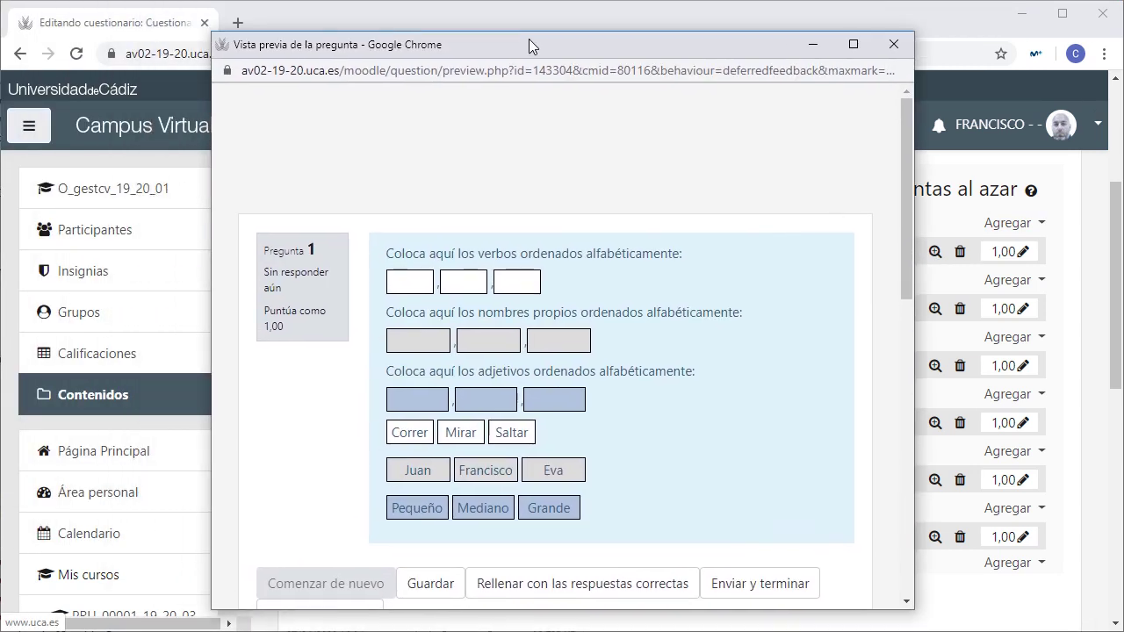
click(884, 54)
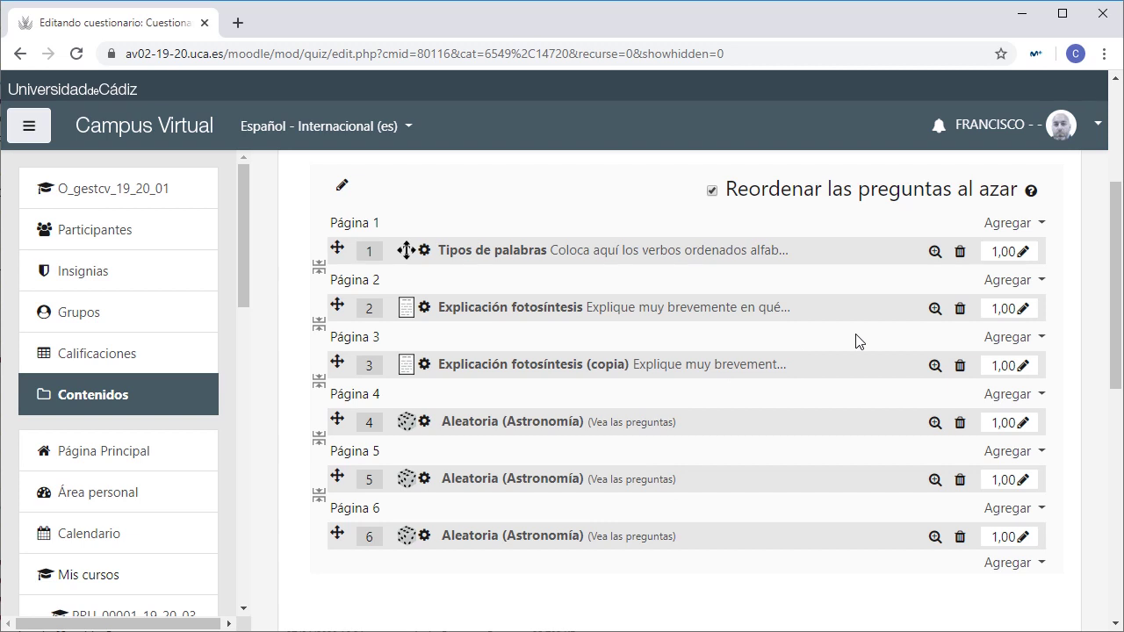
Move the last random Astronomía question from page 6 up to page 4 of the quiz.
click(1010, 224)
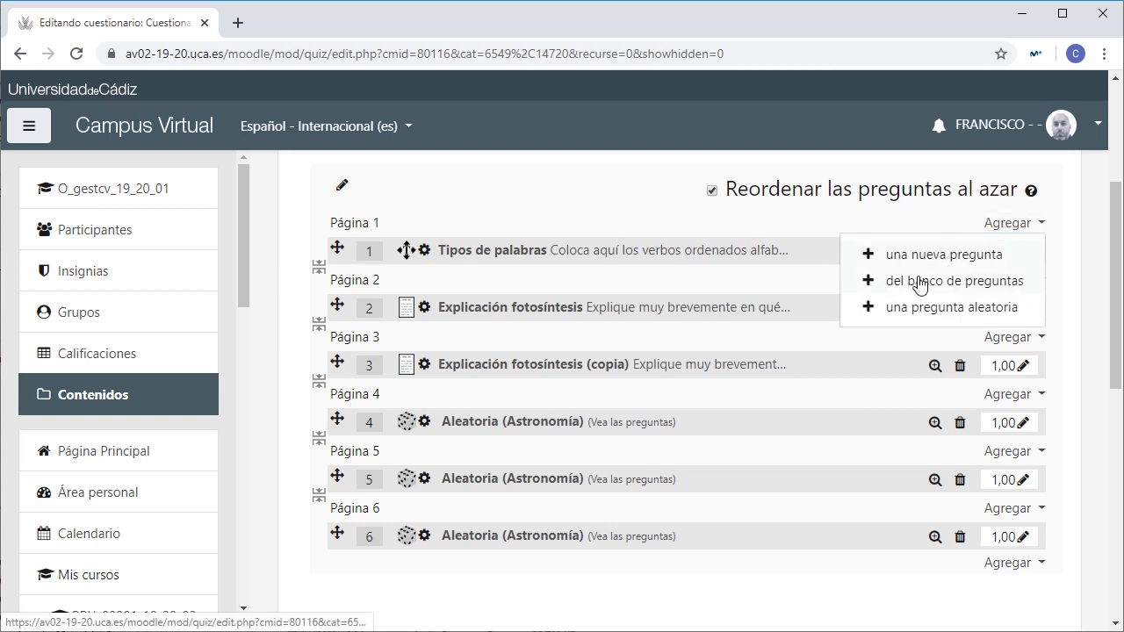
key(Escape)
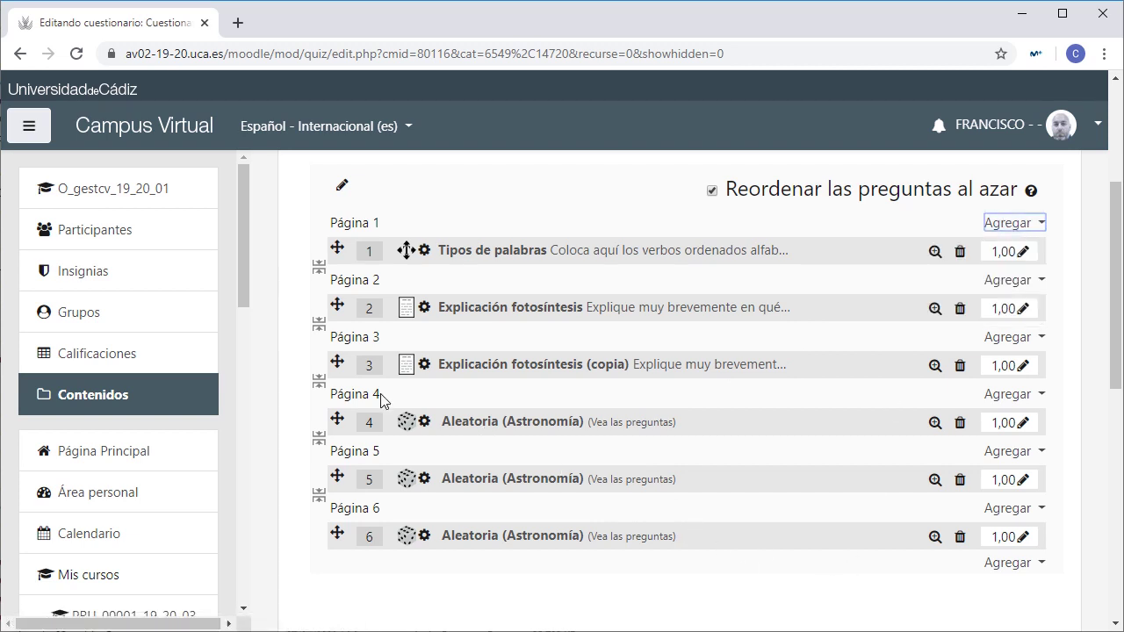
drag(337, 533, 333, 418)
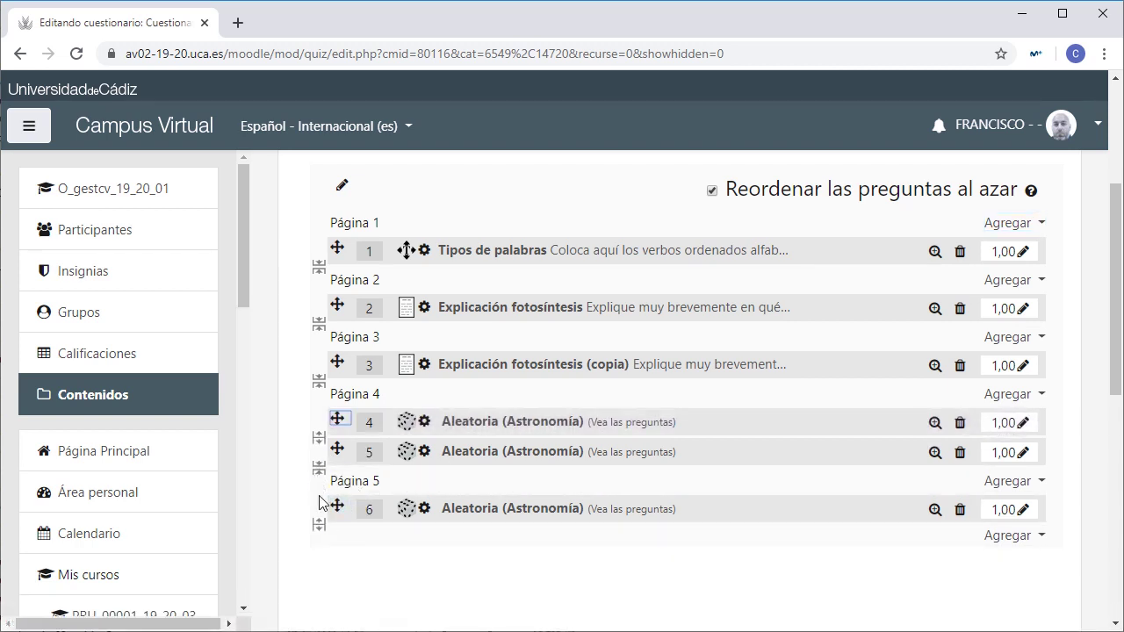
Remove every page break from the quiz so that all six questions sit together on page 1.
click(318, 468)
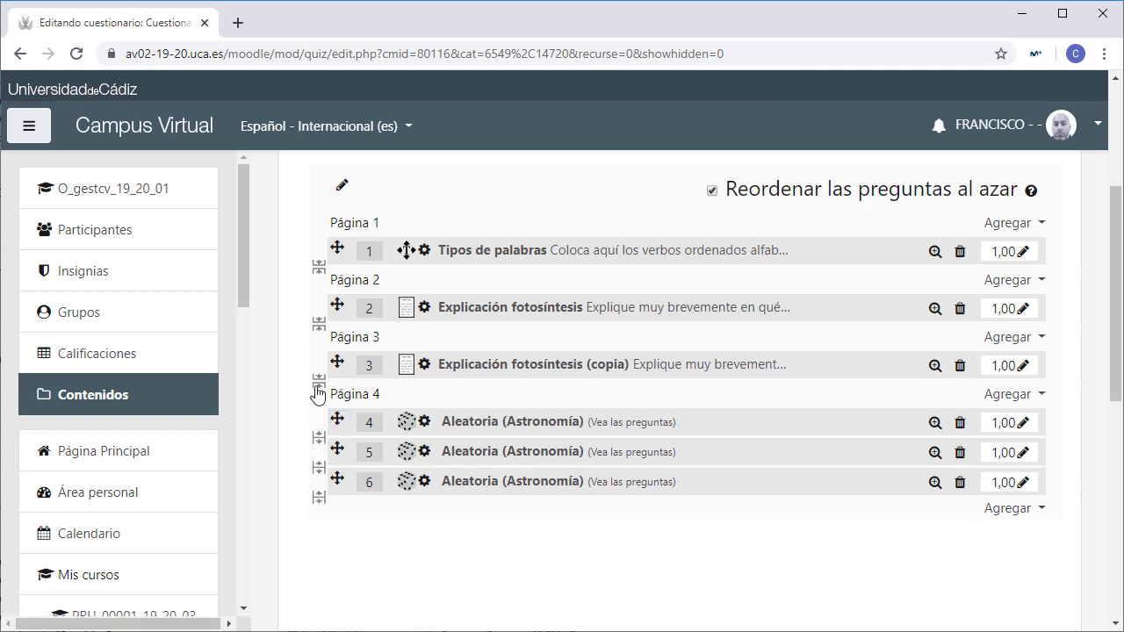
click(318, 387)
click(318, 325)
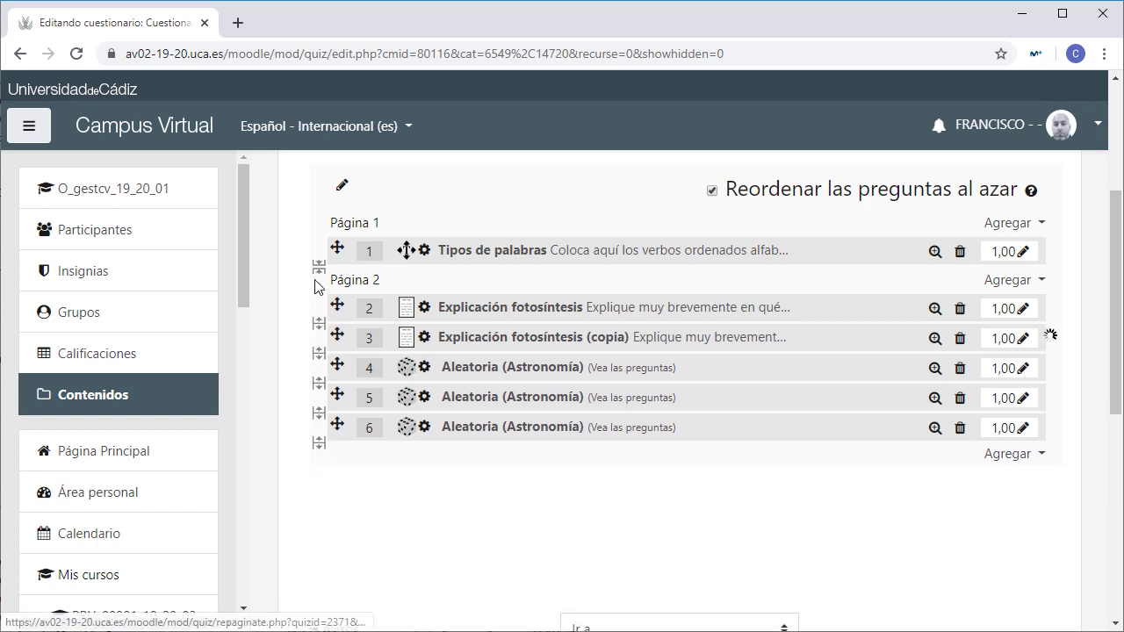
click(319, 267)
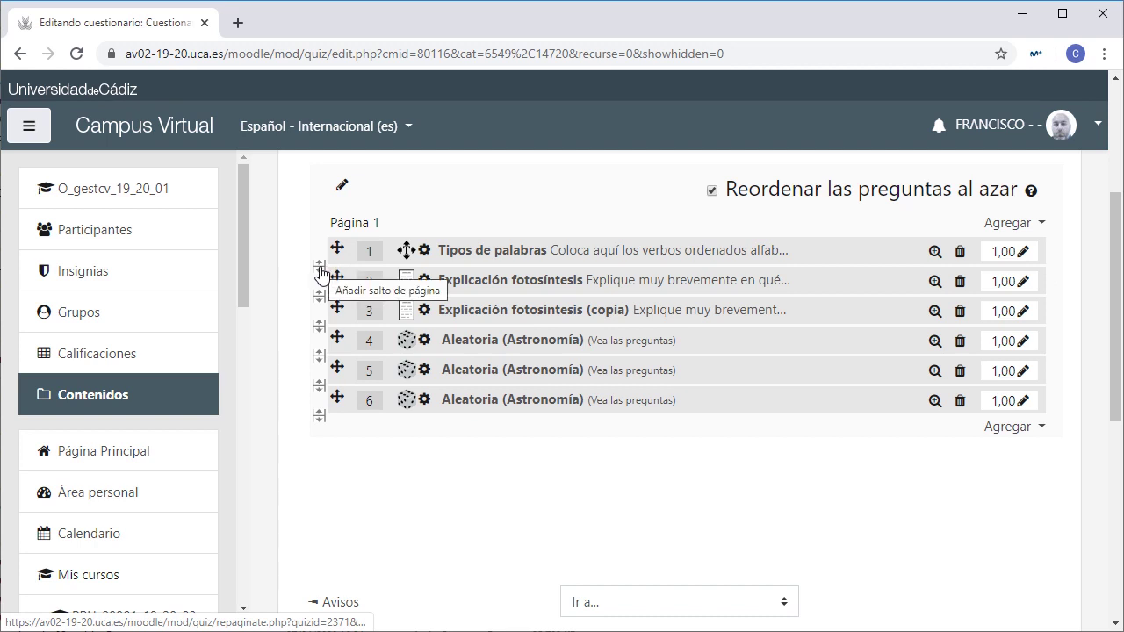
Add a page break after each of the first five questions so that every question has its own page.
click(320, 270)
click(319, 326)
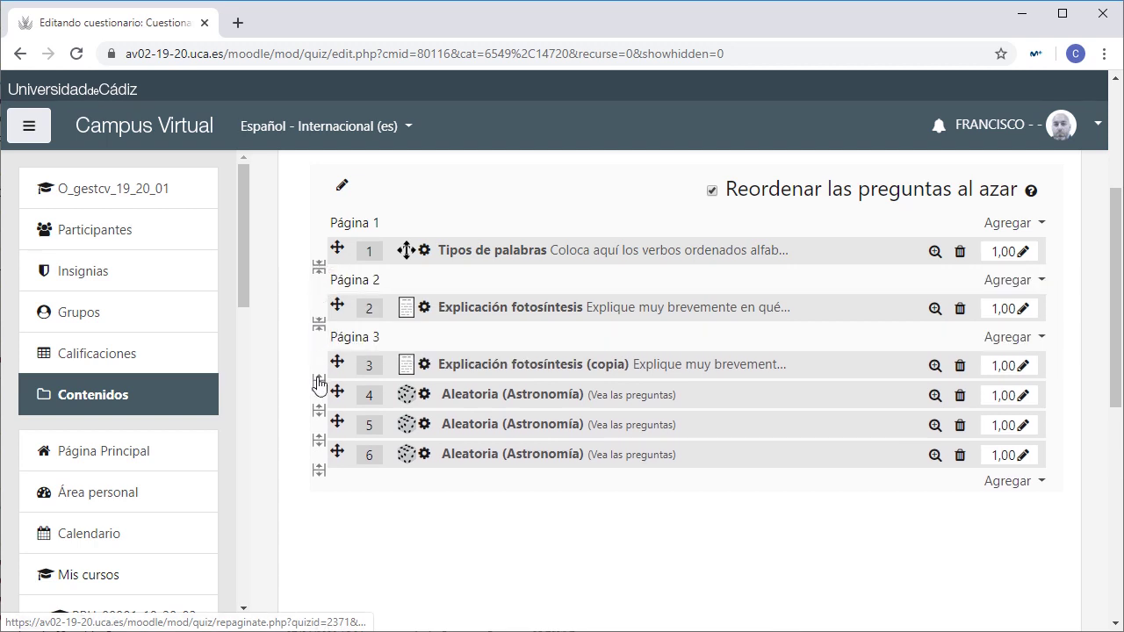
click(318, 384)
click(319, 439)
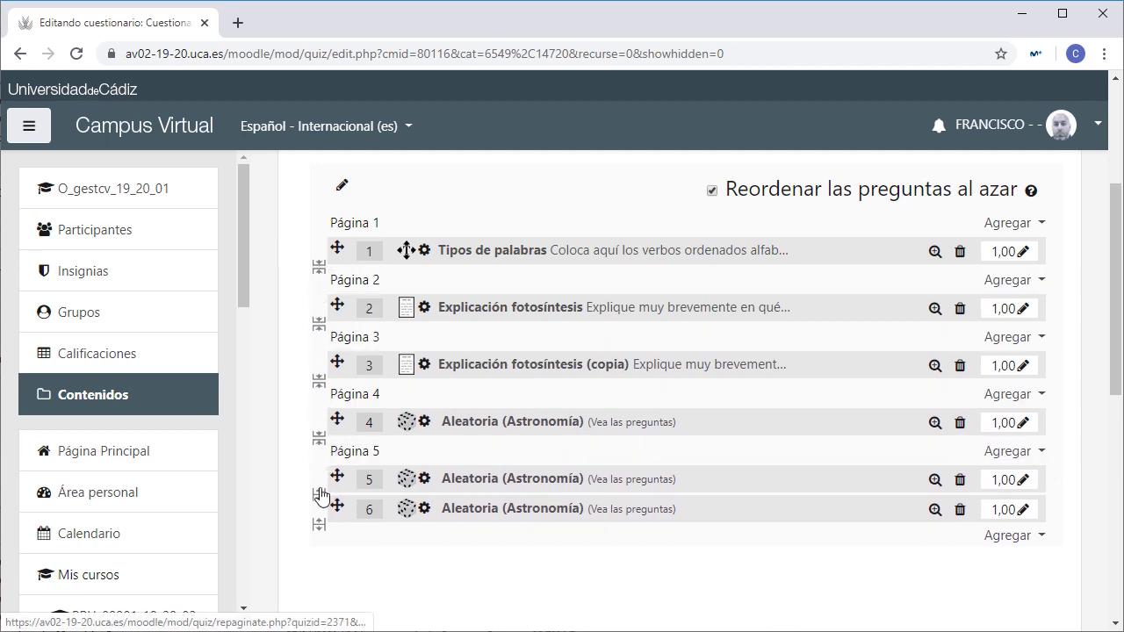
click(319, 495)
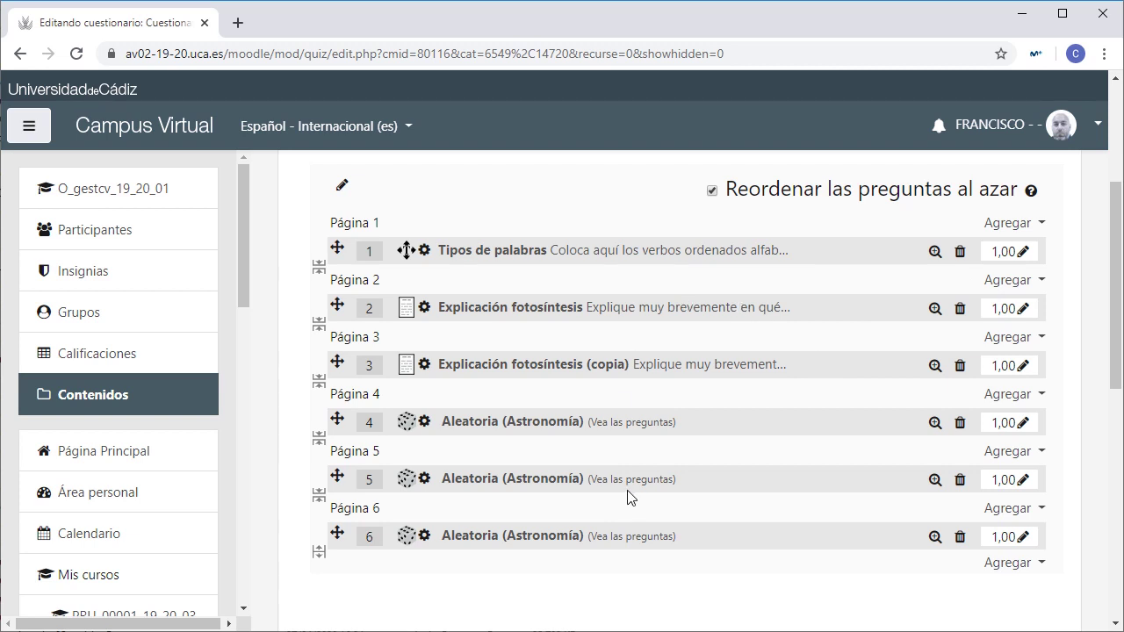
Set the grade of the Tipos de palabras question to 2.
click(1023, 252)
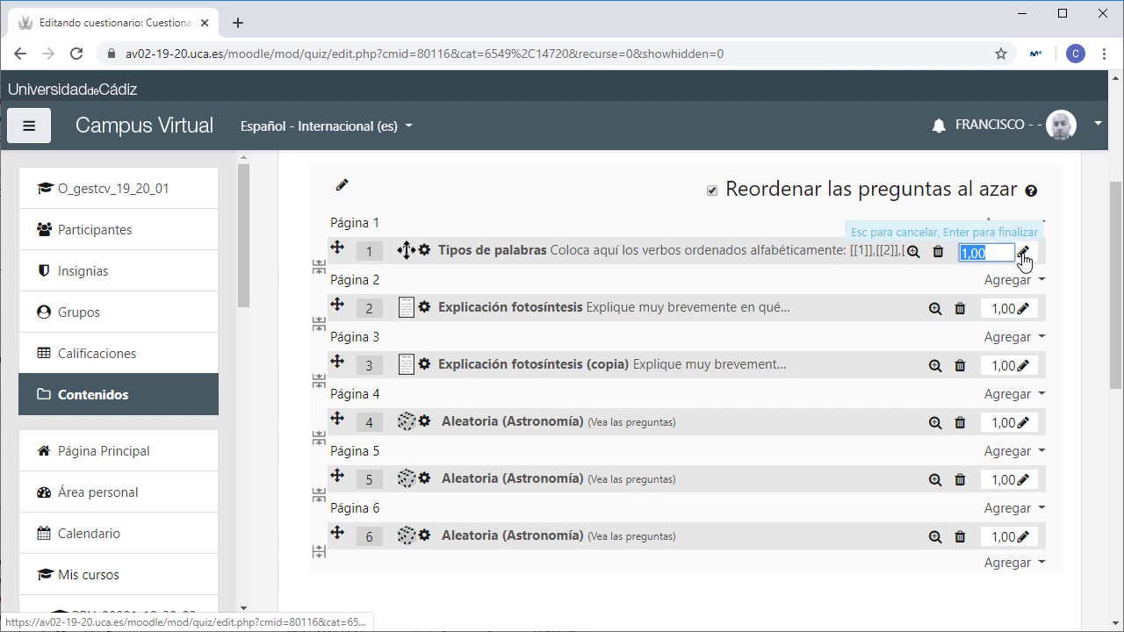
click(962, 253)
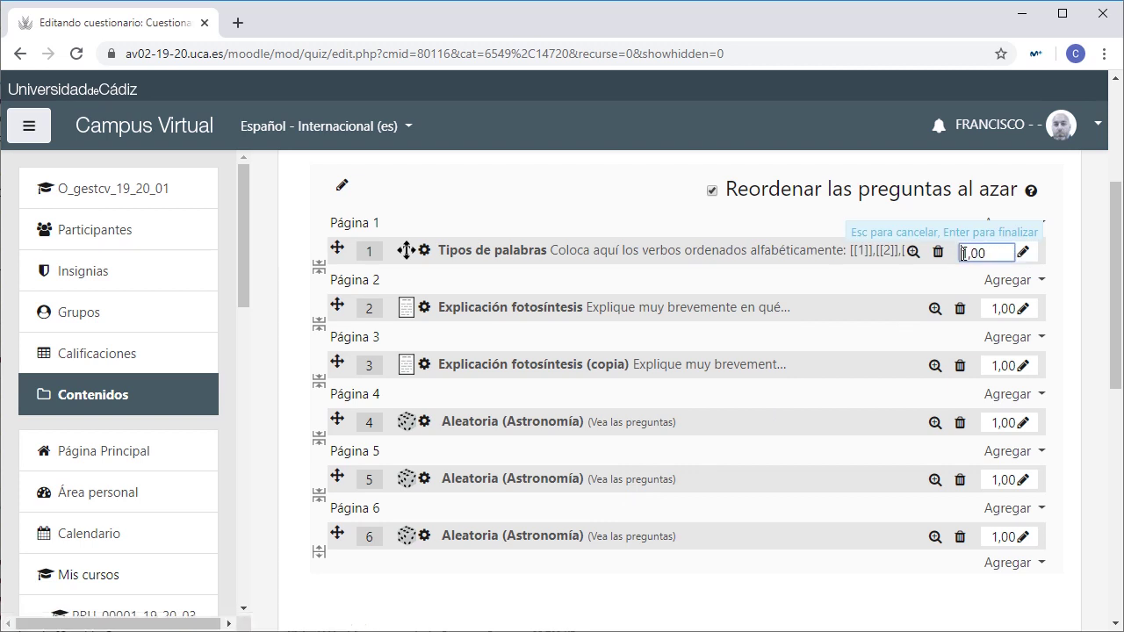
key(Delete)
text(2)
key(Return)
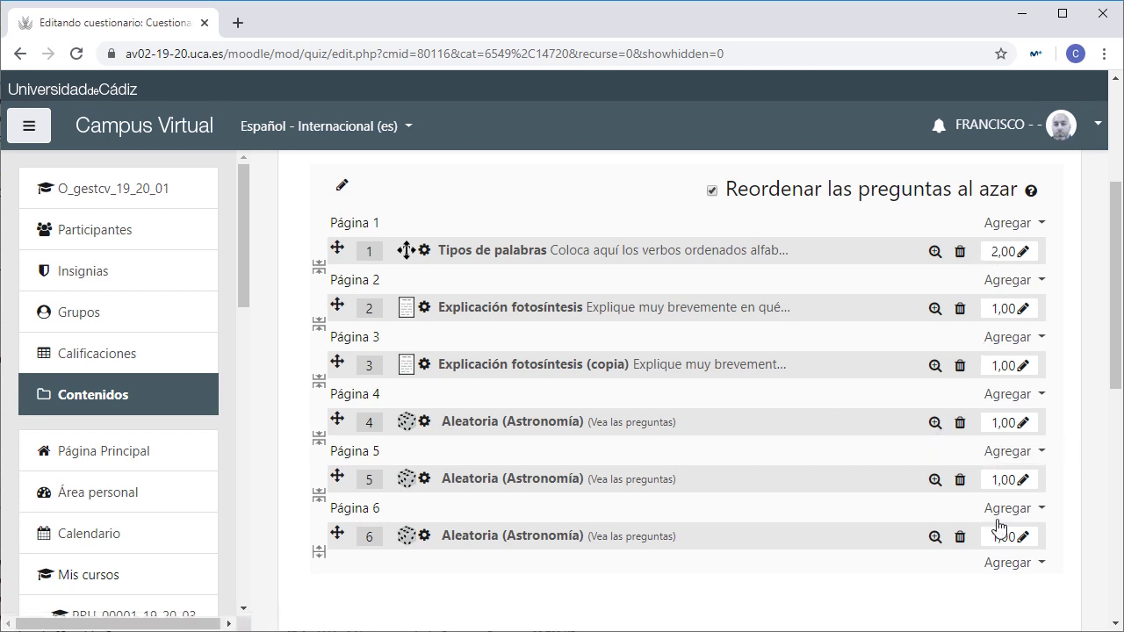
Check the quiz's maximum grade against the question grades and save it as 10,00.
scroll(997, 527, up, 1)
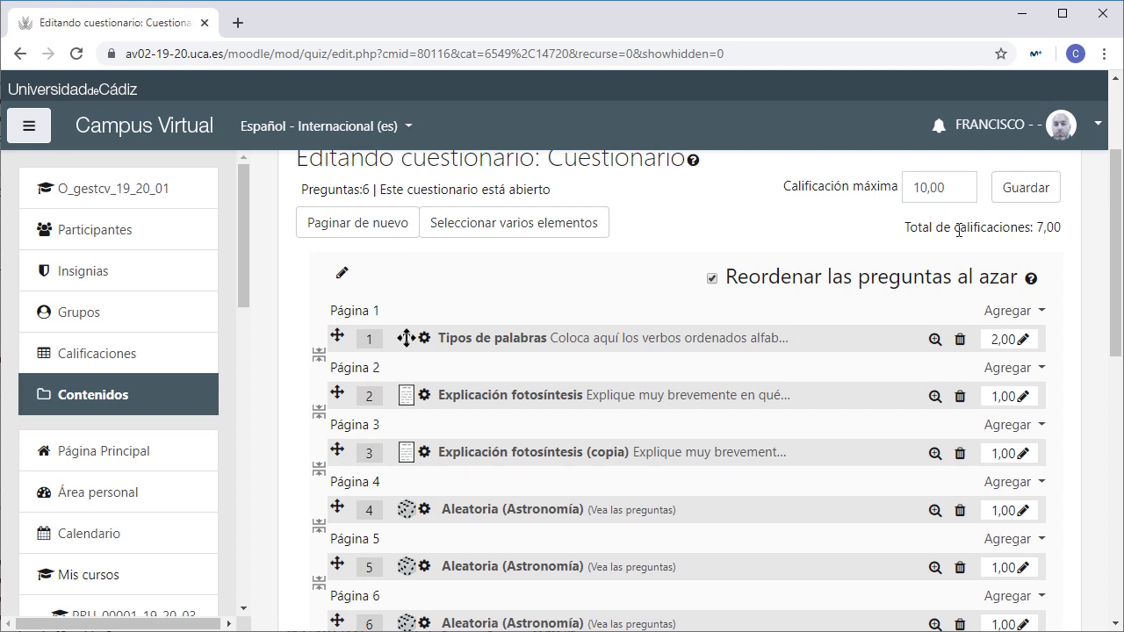
drag(955, 187, 906, 187)
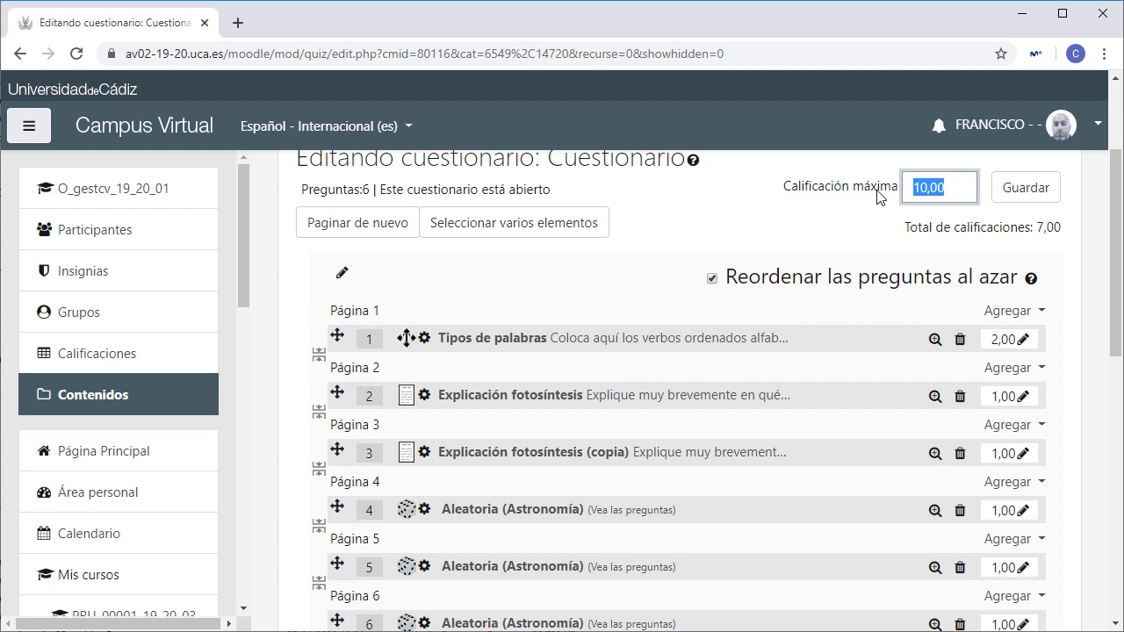
click(944, 188)
scroll(688, 252, down, 1)
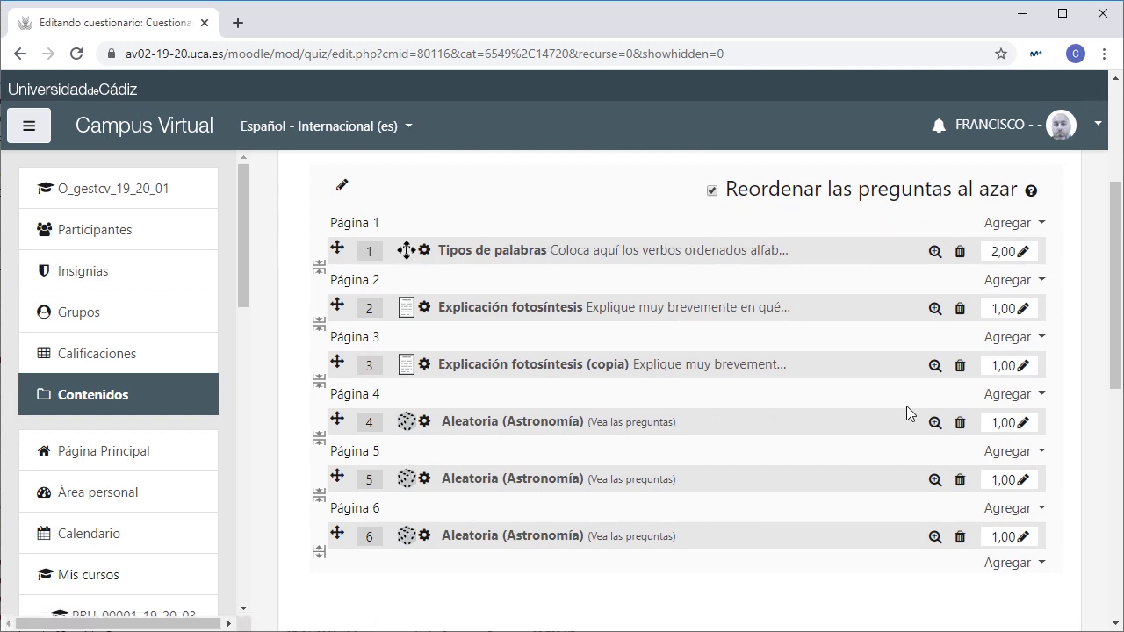
scroll(727, 479, up, 1)
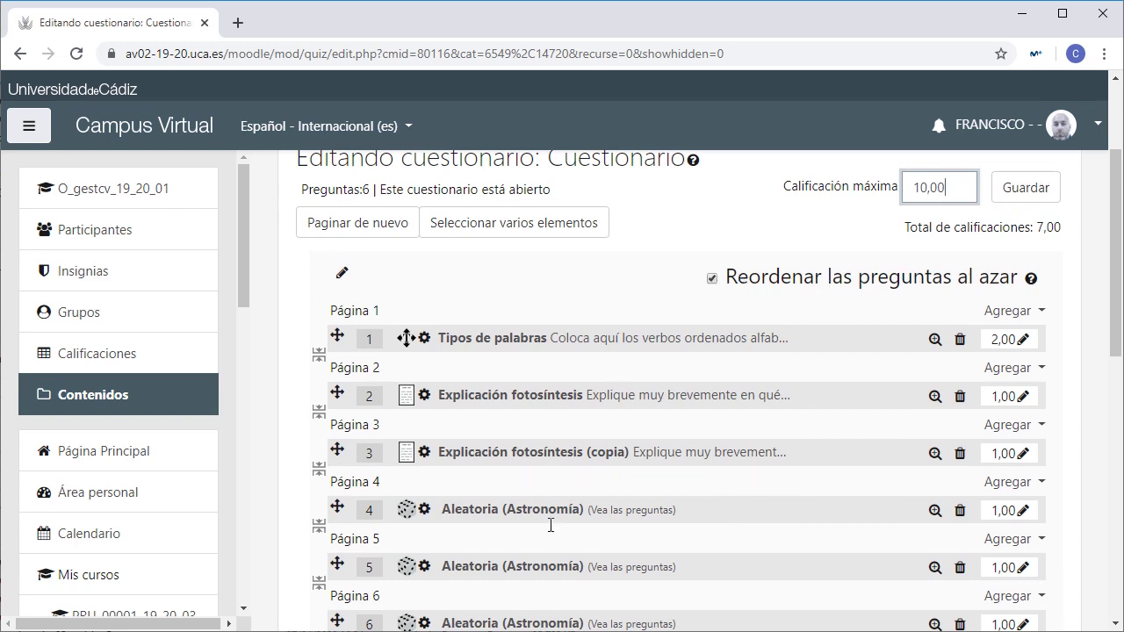
scroll(549, 525, down, 1)
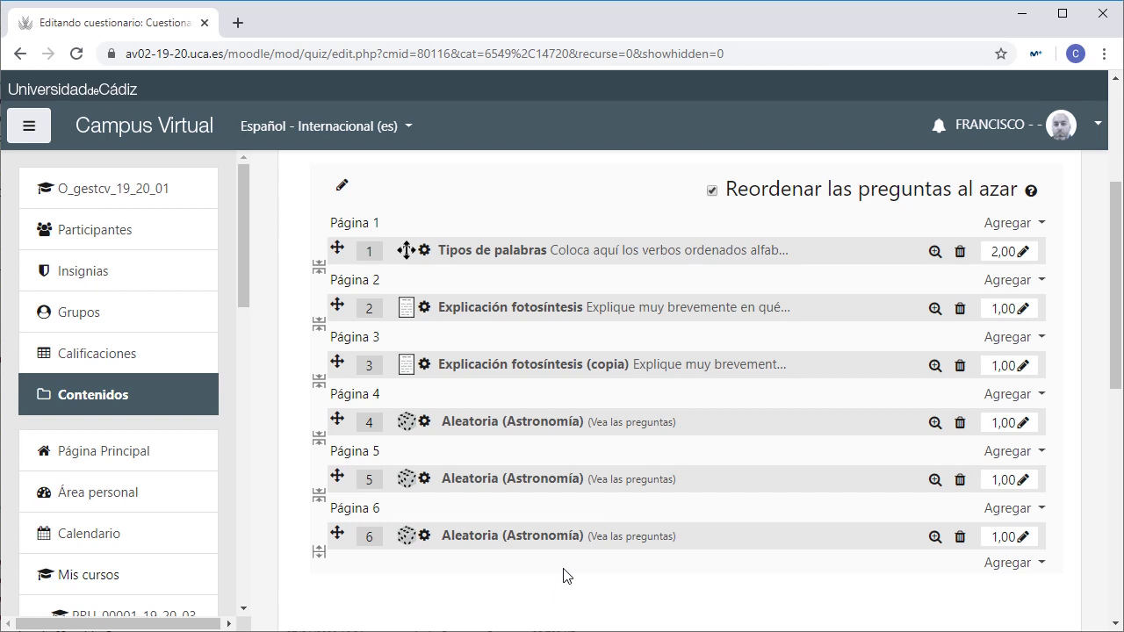
scroll(564, 576, up, 2)
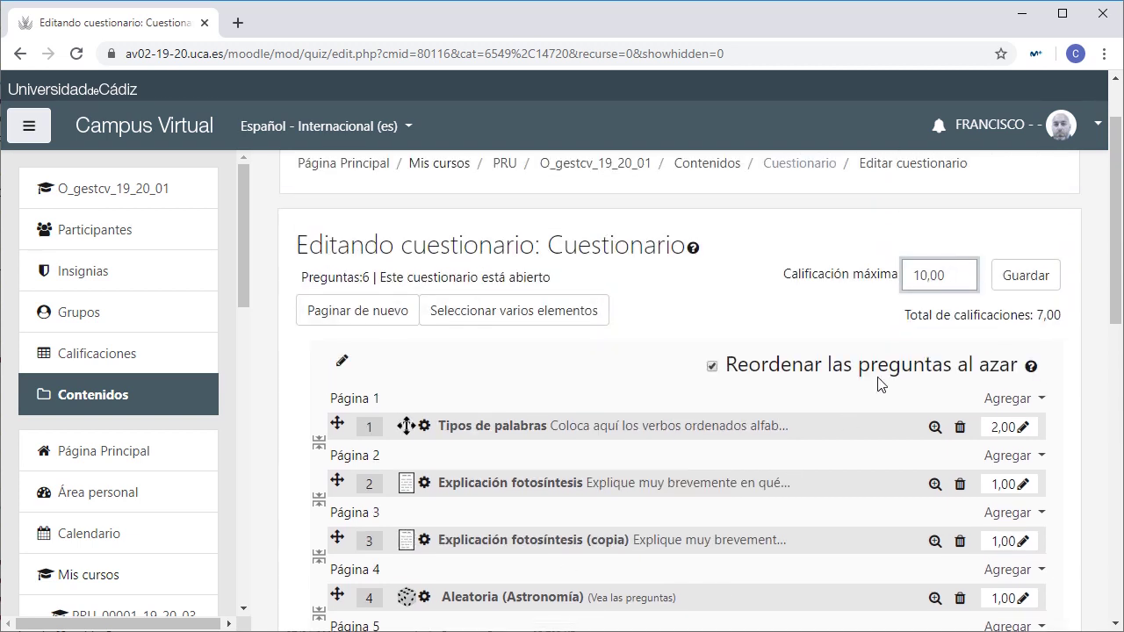
click(1025, 277)
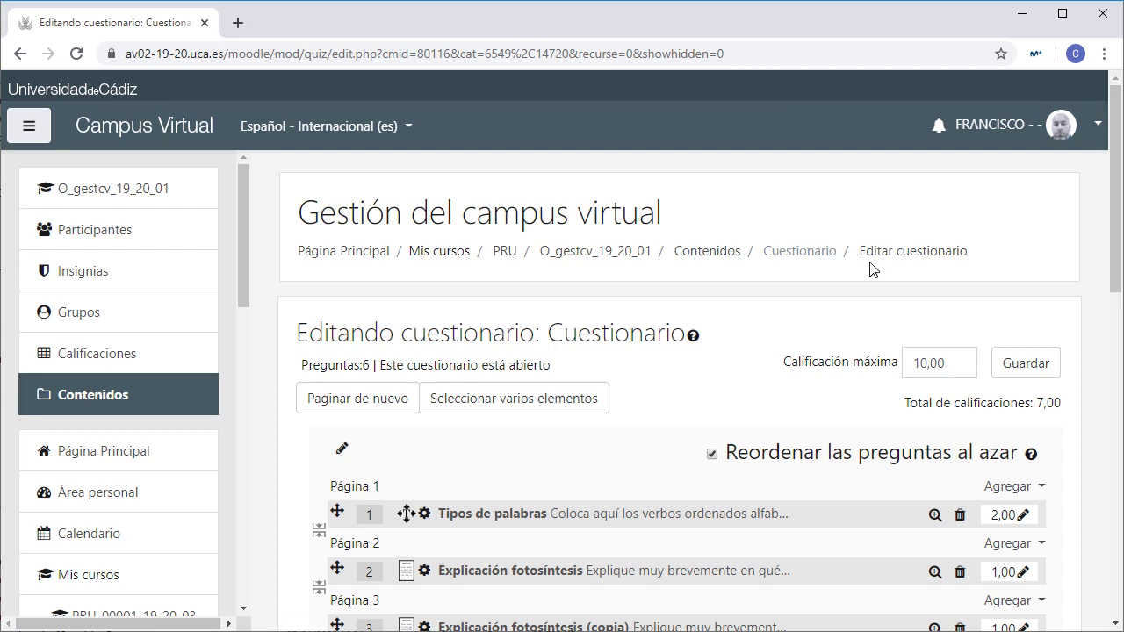
Open the Cuestionario main page and look over the quiz's administration options.
click(797, 253)
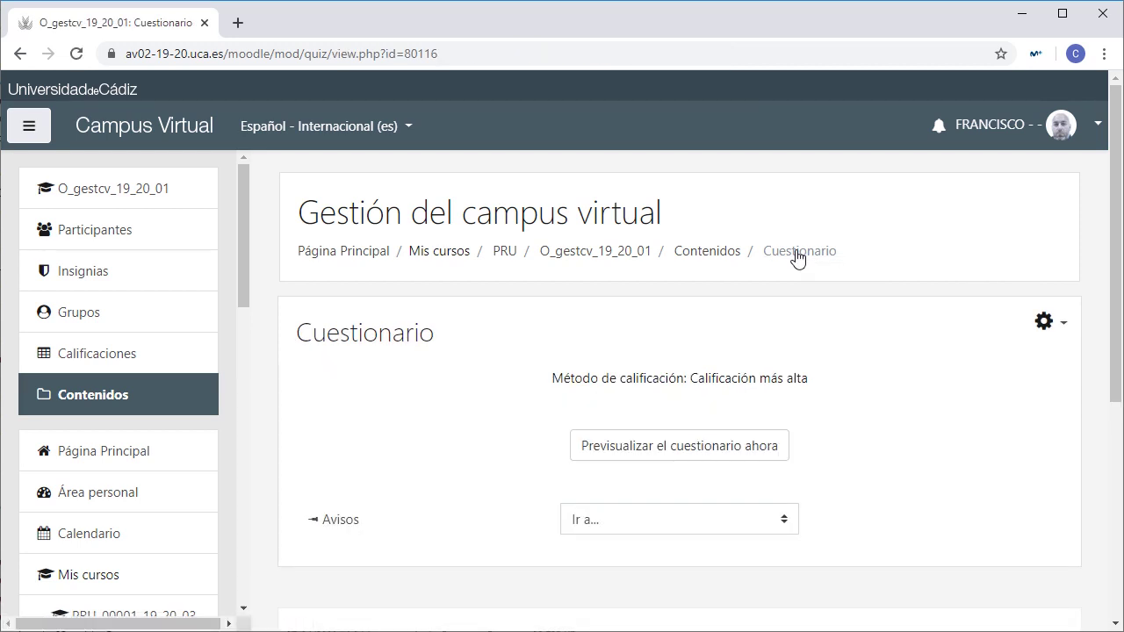
scroll(771, 303, down, 1)
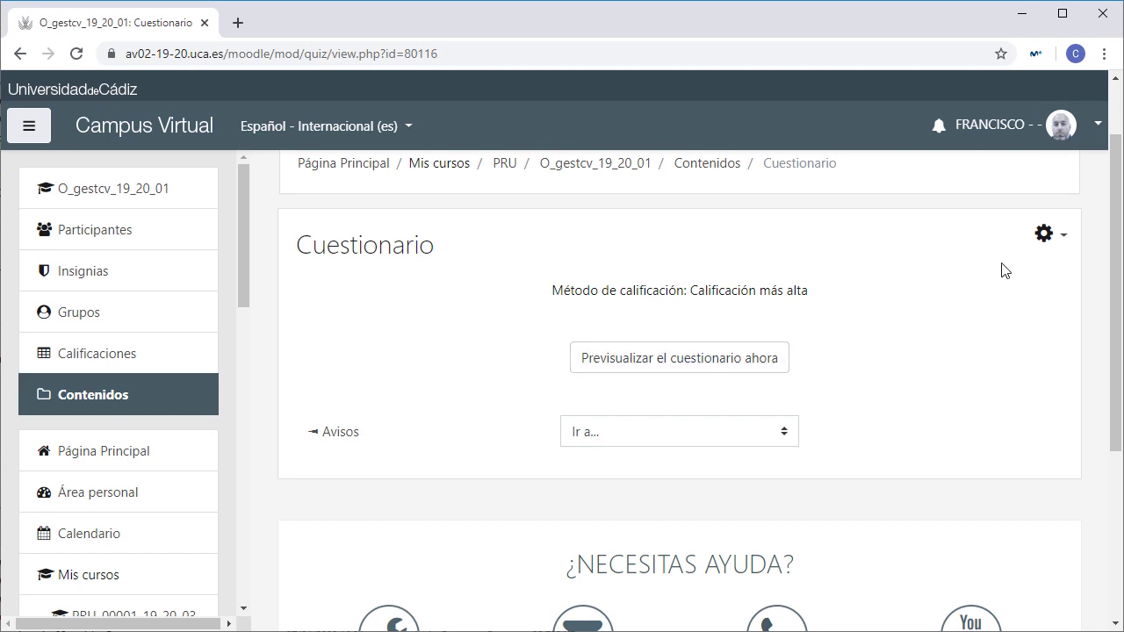
click(1069, 237)
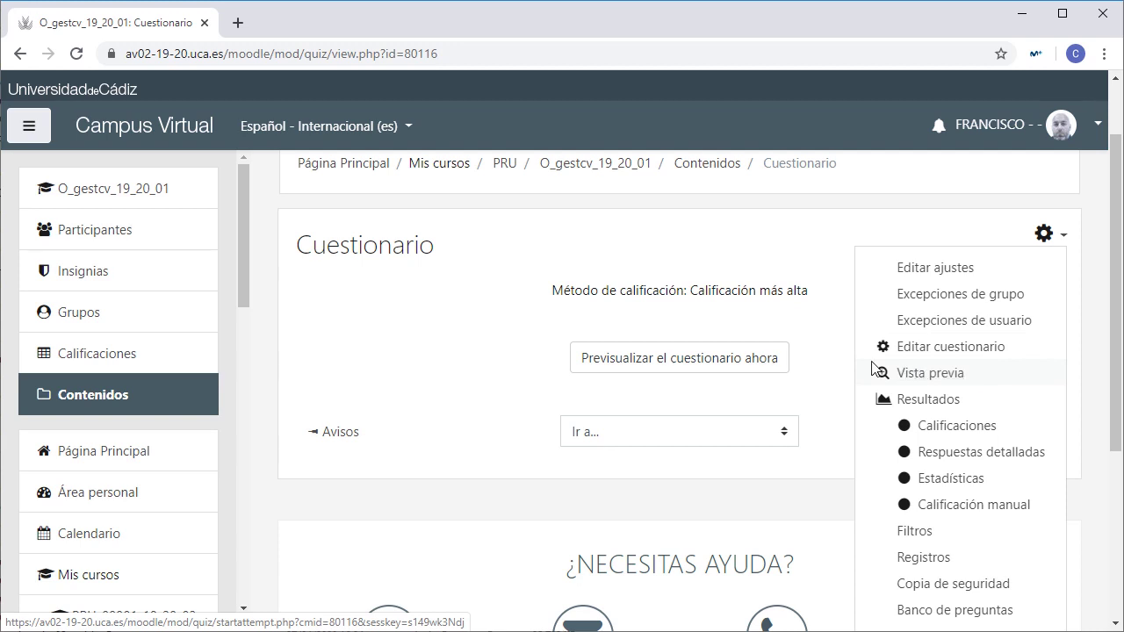
key(Escape)
View the roles available for switching, cancel without changing role, and look over the quiz's administration options again.
click(1099, 124)
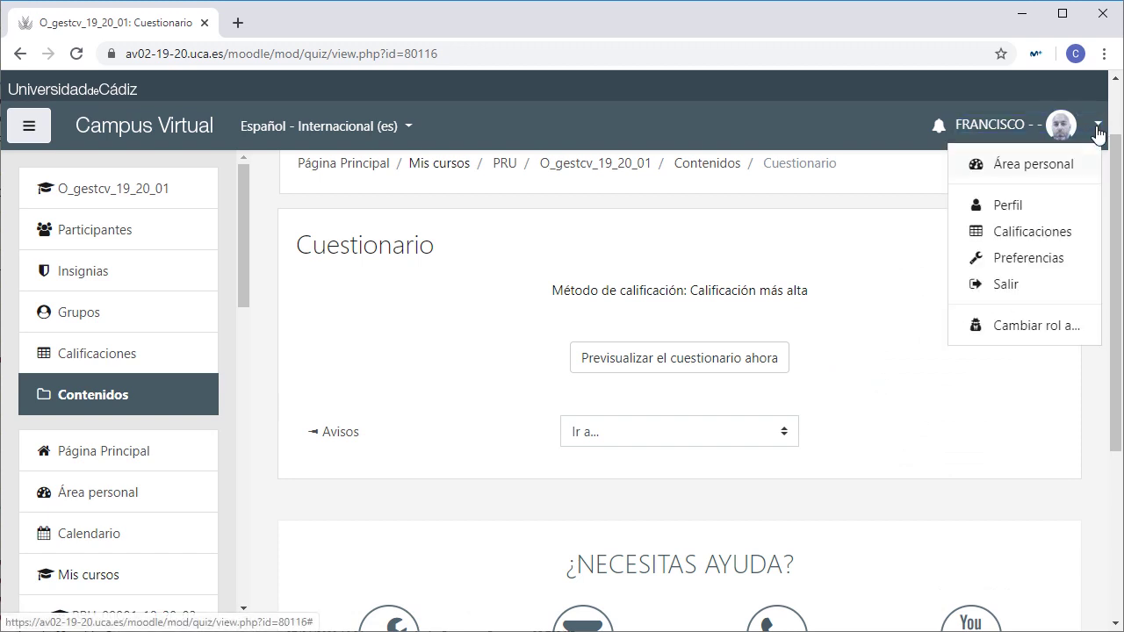
click(1052, 326)
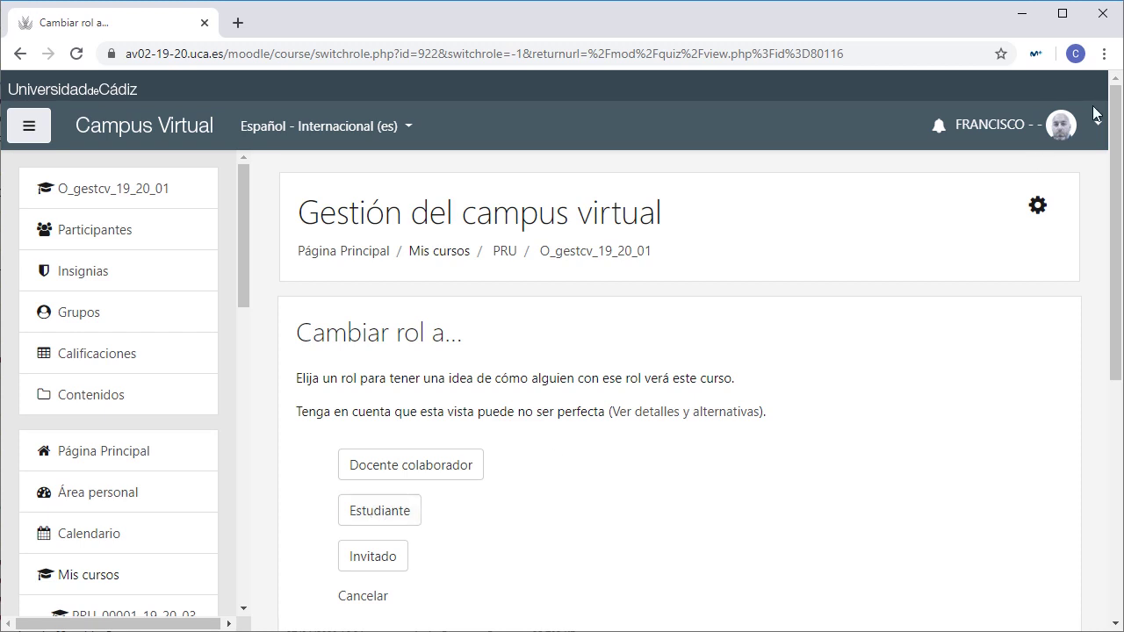
click(363, 596)
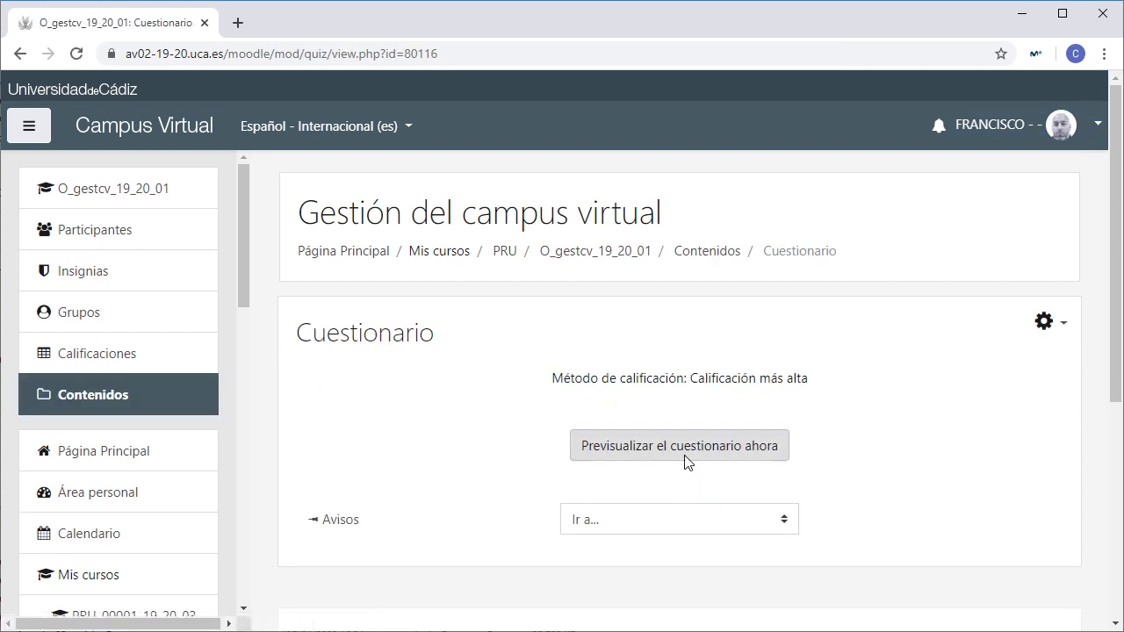
click(1060, 323)
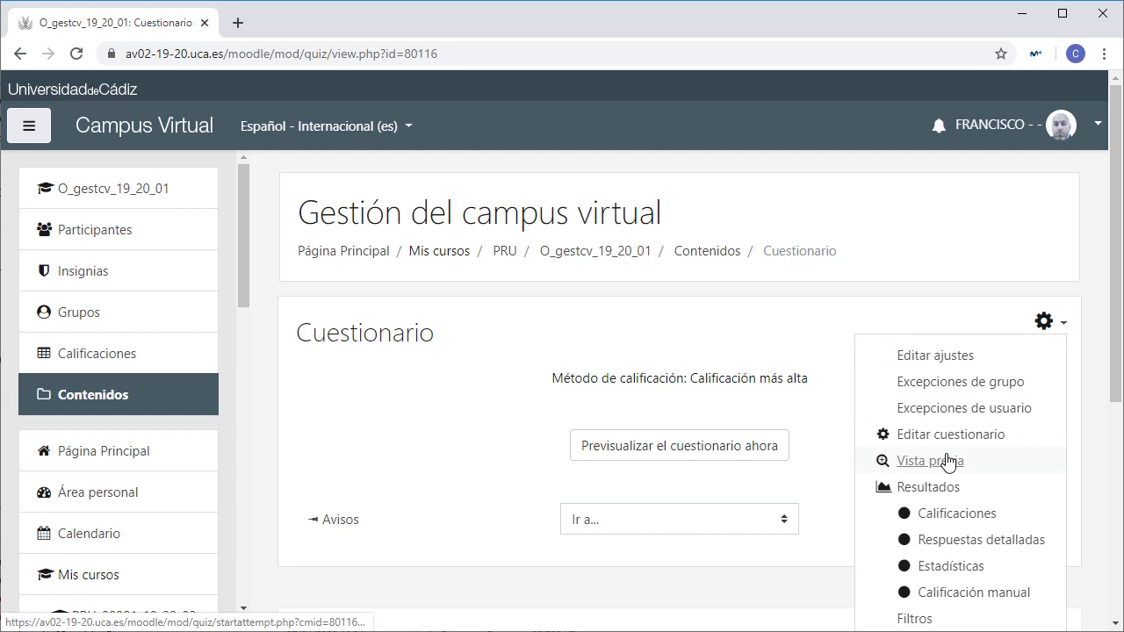
key(Escape)
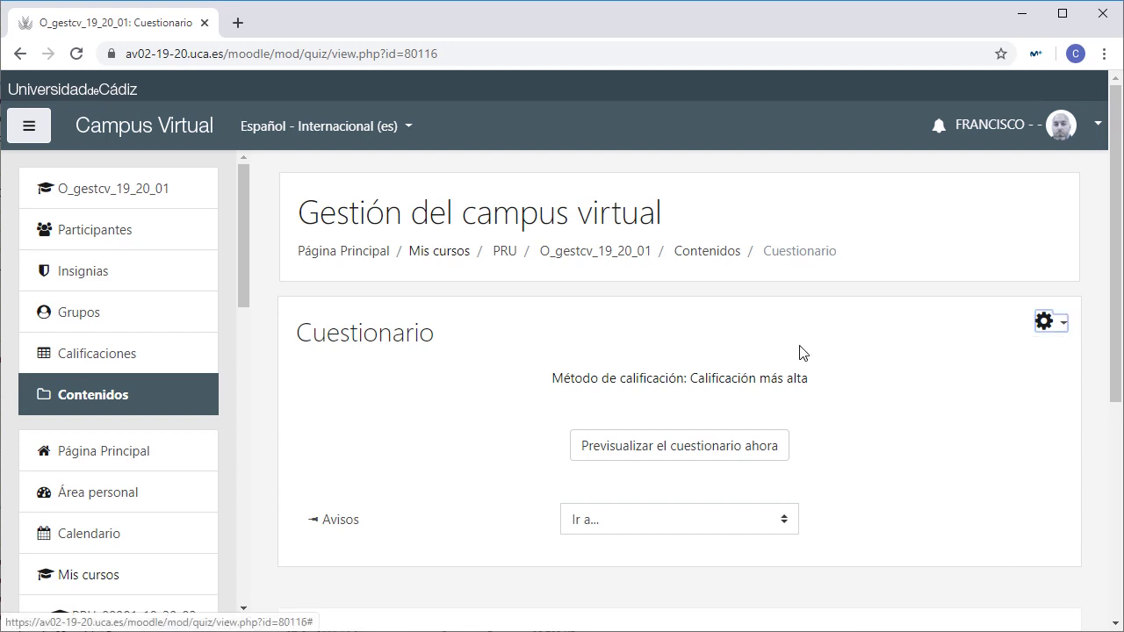
Return to the O_gestcv_19_20_01 course page and make the Cuestionario activity visible to students.
click(589, 252)
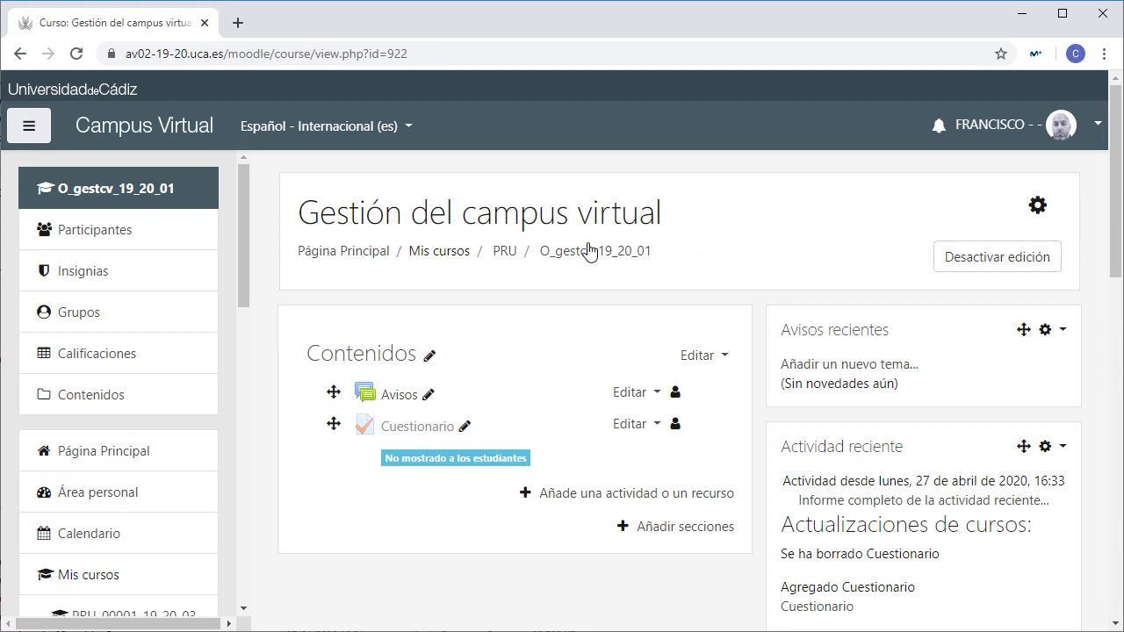
click(629, 427)
click(575, 479)
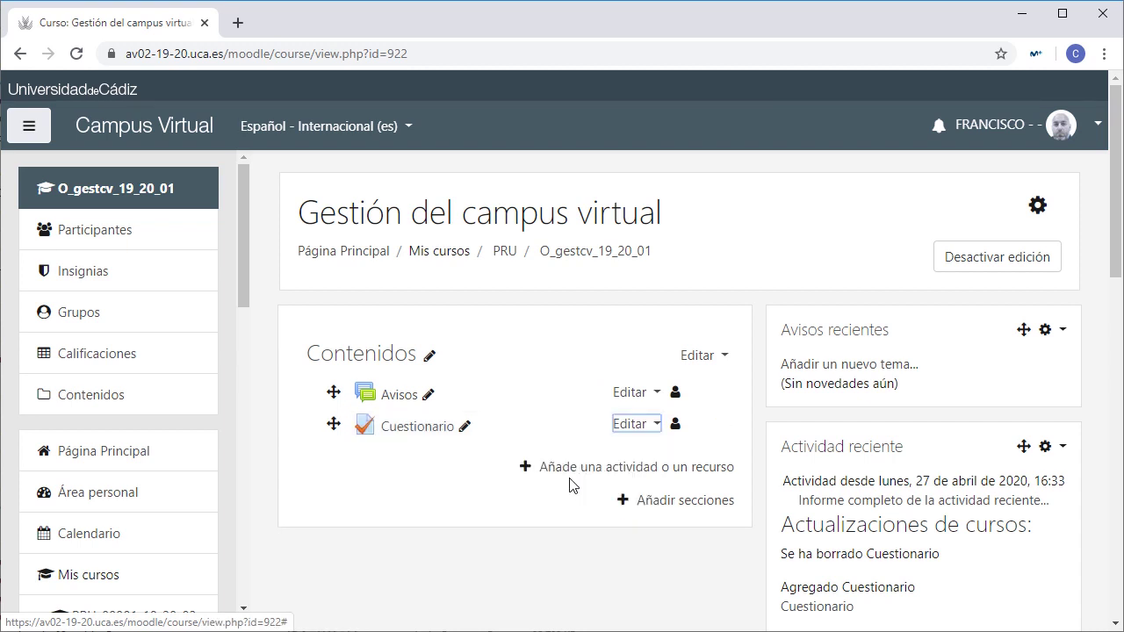